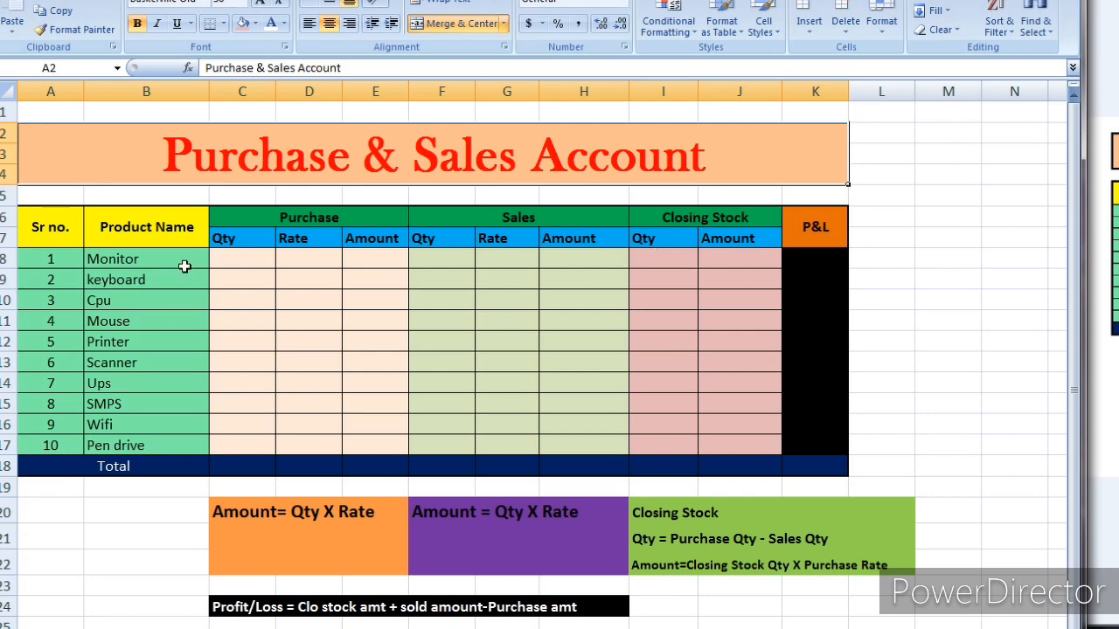
- Enter the purchase quantity and rate for Monitor as 12 and 15000, and for keyboard as 21 and 200
{"action": "left_click", "coordinate": [232, 263]}
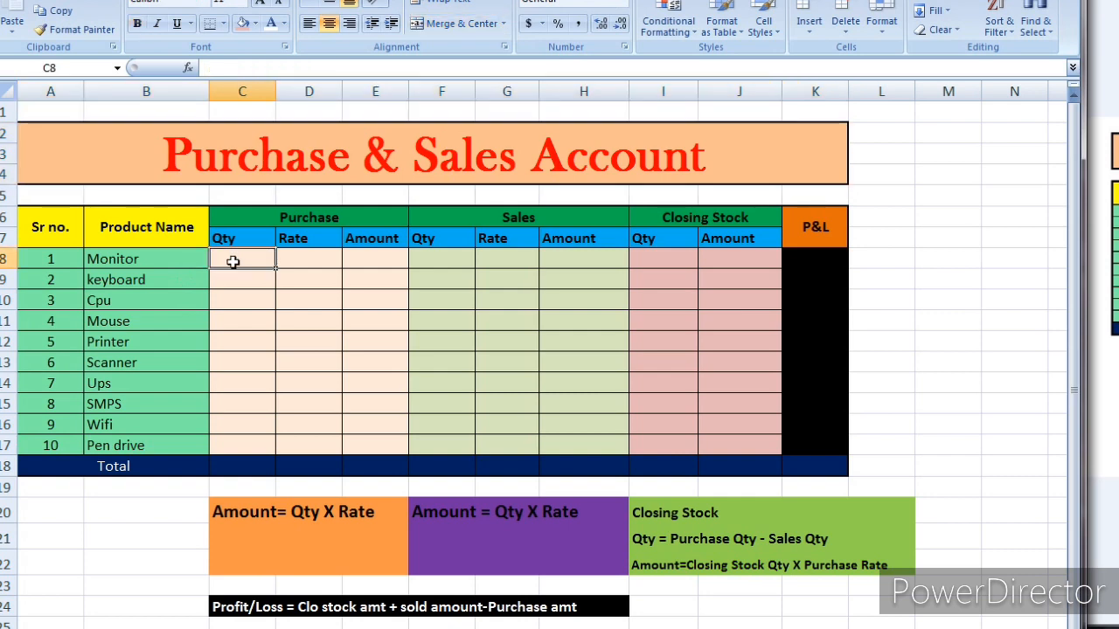
{"action": "type", "text": "12"}
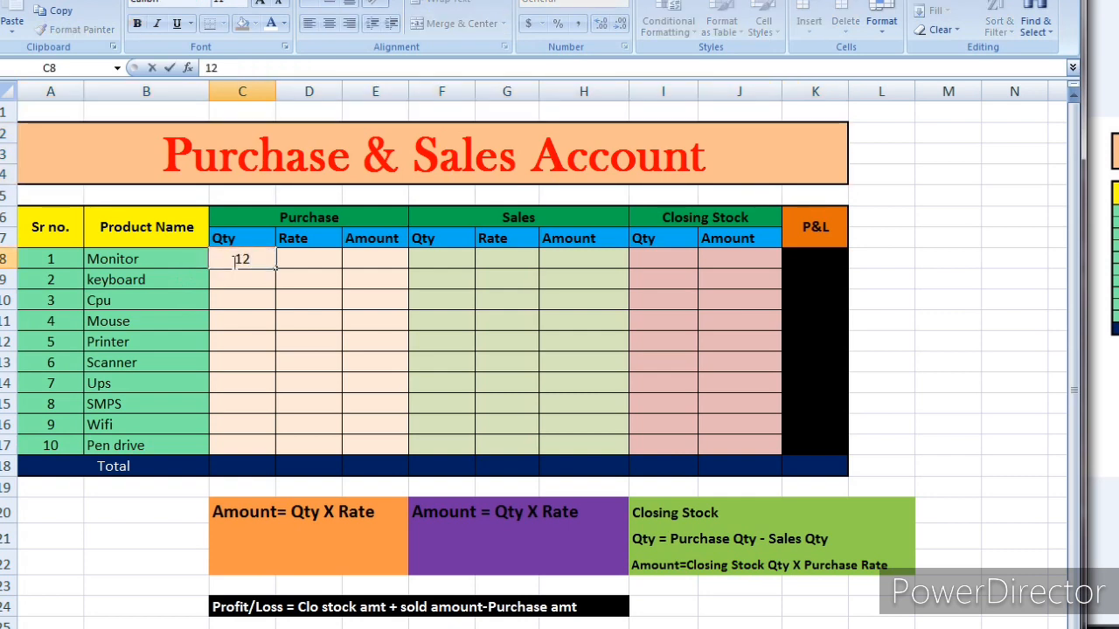
{"action": "left_click", "coordinate": [302, 257]}
{"action": "type", "text": "15000"}
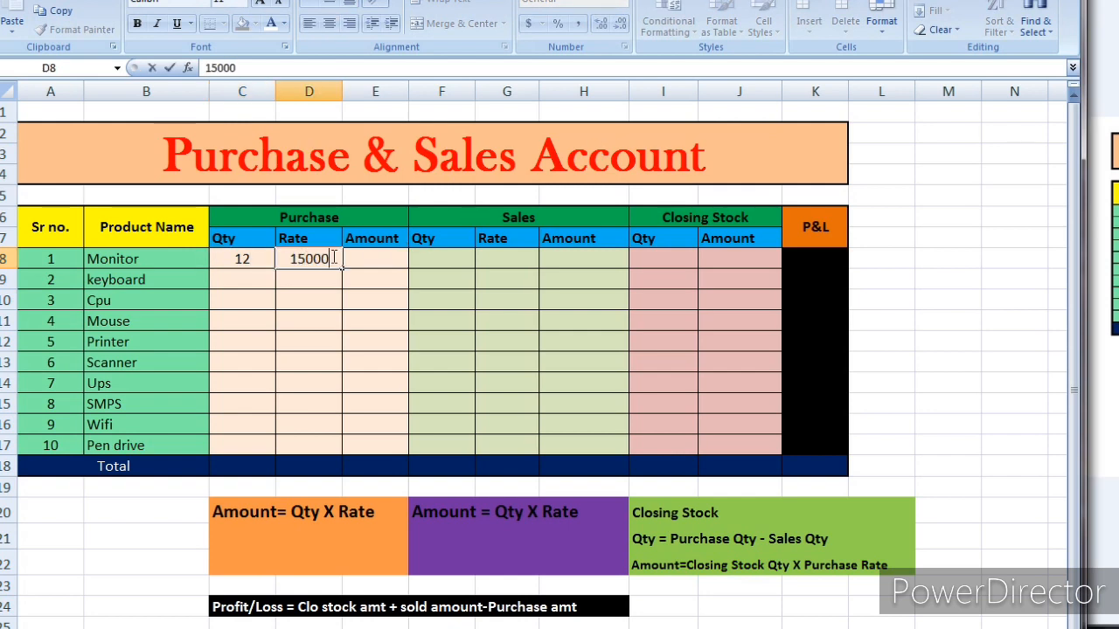
{"action": "left_click", "coordinate": [248, 278]}
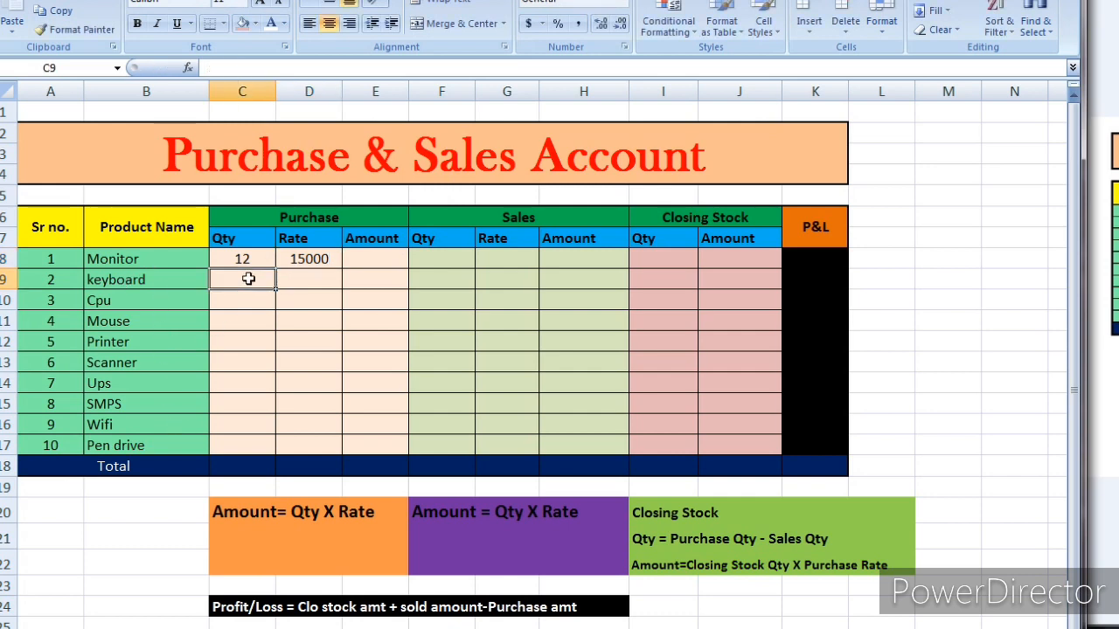
{"action": "type", "text": "21"}
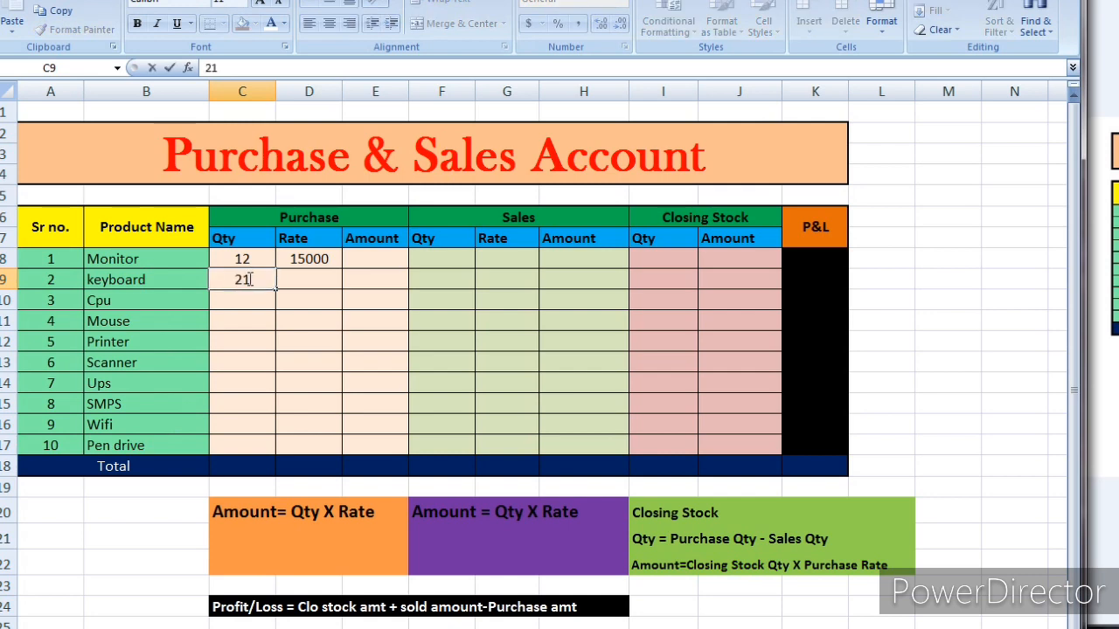
{"action": "left_click", "coordinate": [302, 280]}
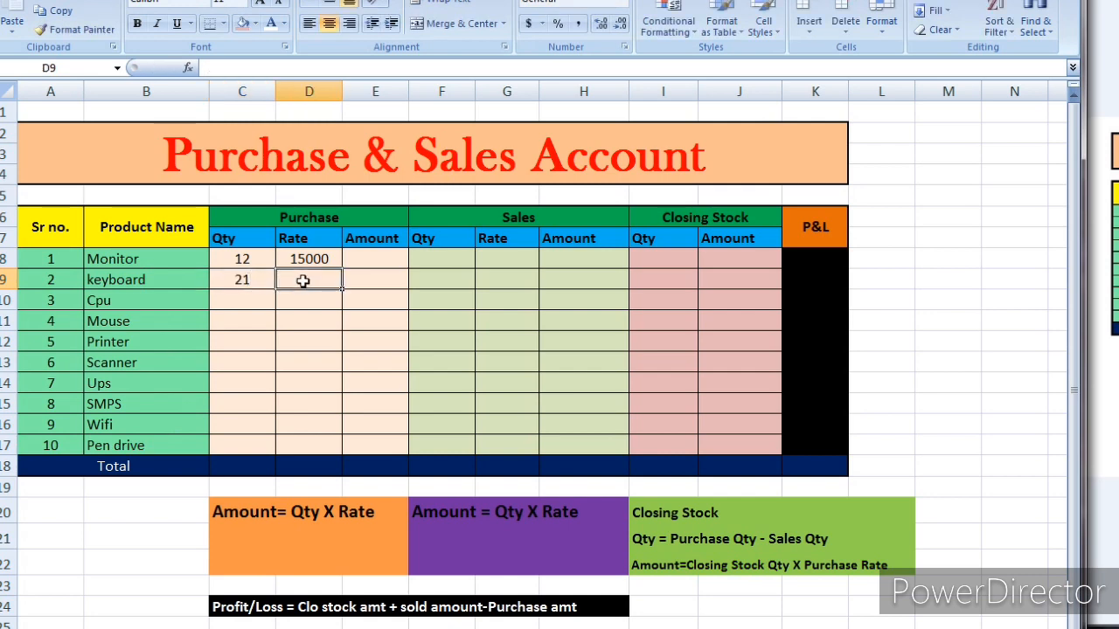
{"action": "type", "text": "200"}
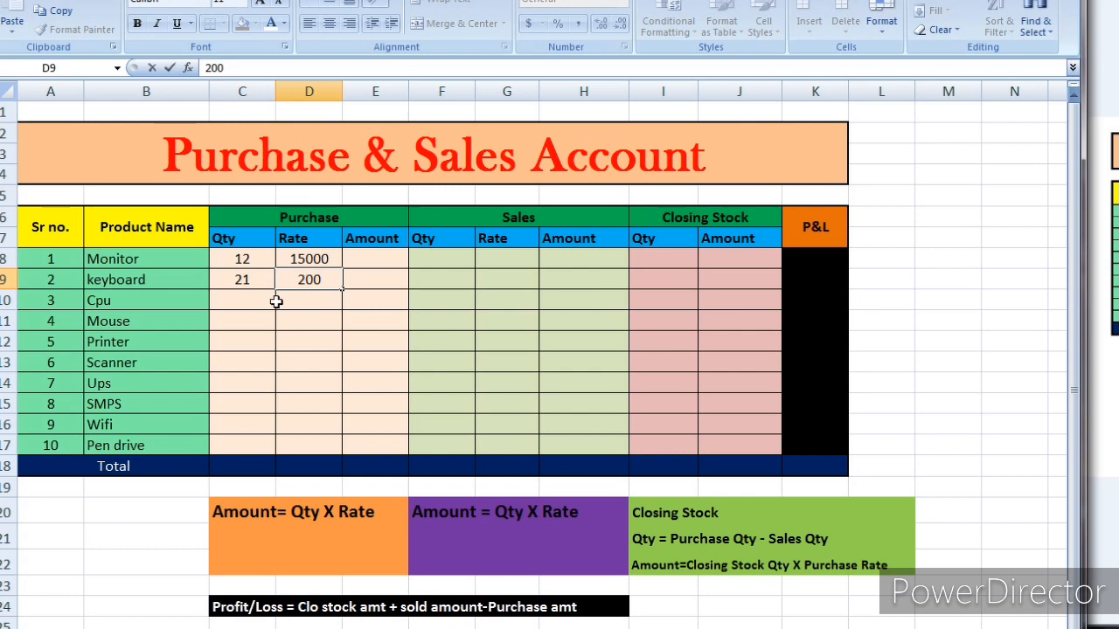
- Fill in the purchase quantity and rate for Cpu as 14 and 2600, and for Mouse as 31 and 150
{"action": "left_click", "coordinate": [223, 300]}
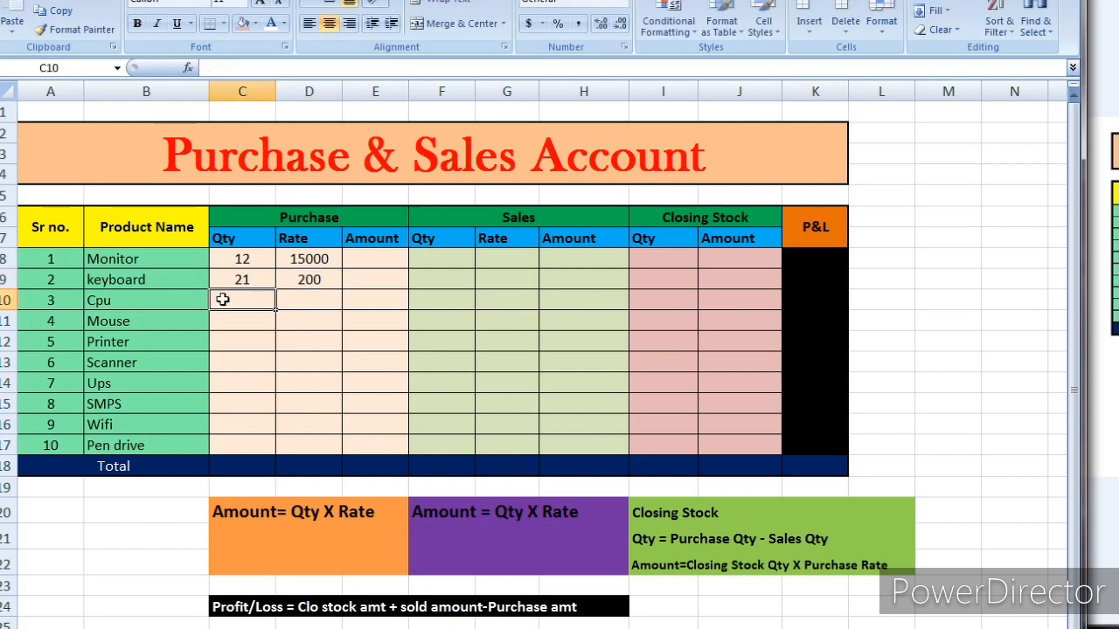
{"action": "type", "text": "14"}
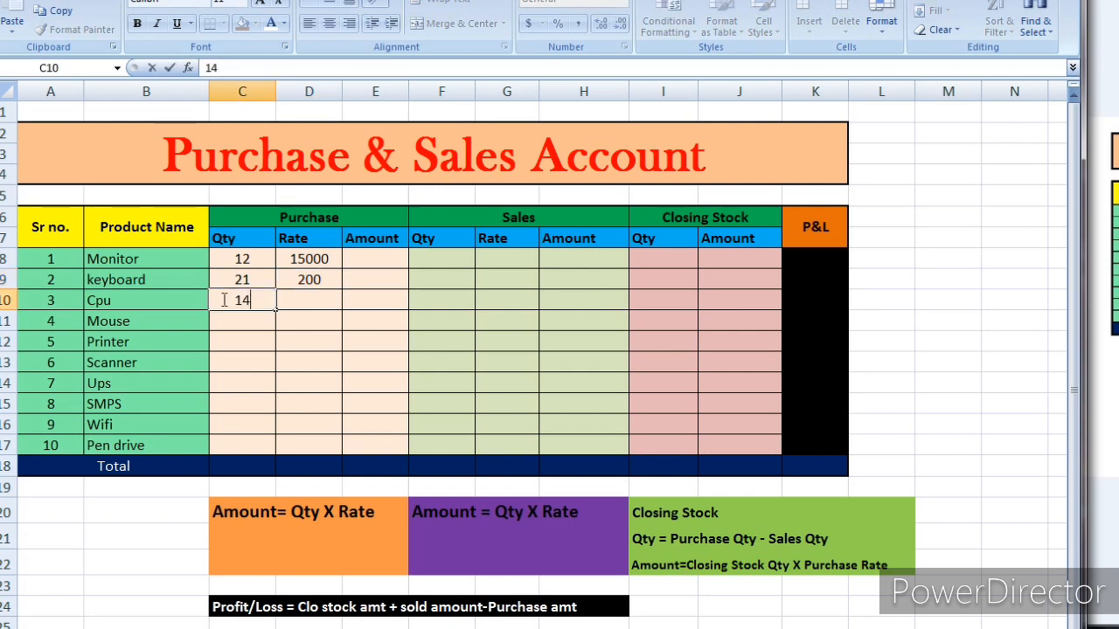
{"action": "left_click", "coordinate": [306, 301]}
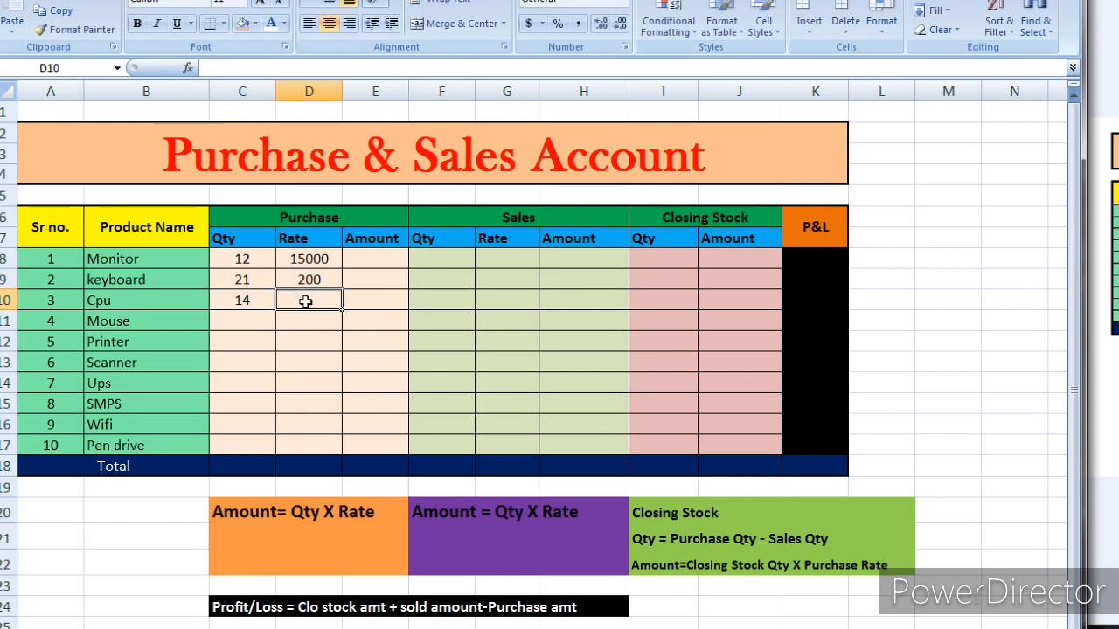
{"action": "type", "text": "2600"}
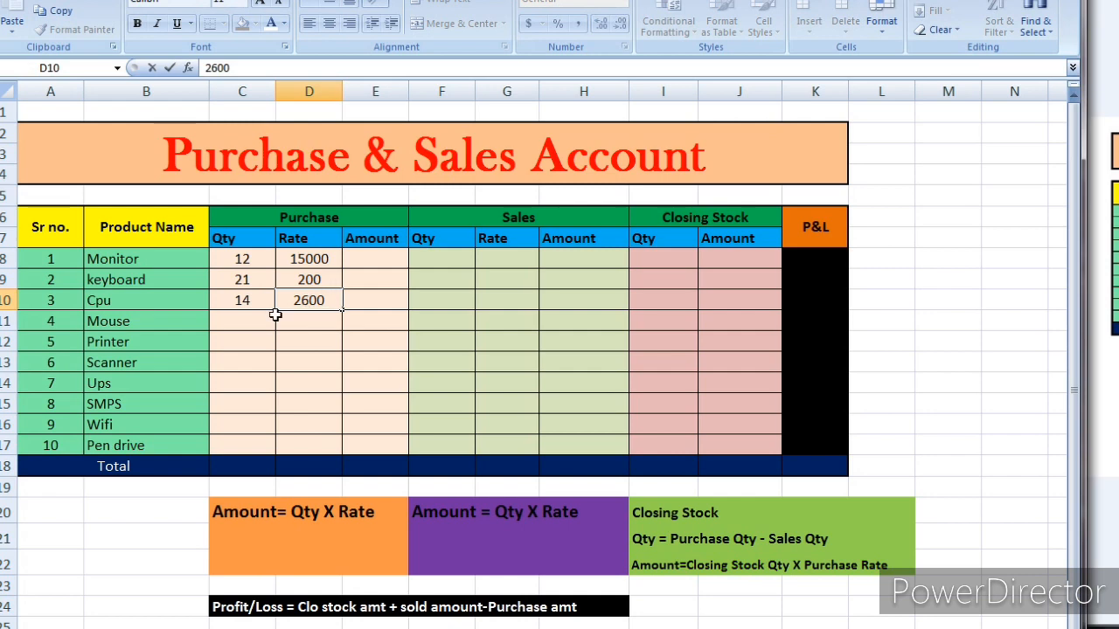
{"action": "left_click", "coordinate": [260, 318]}
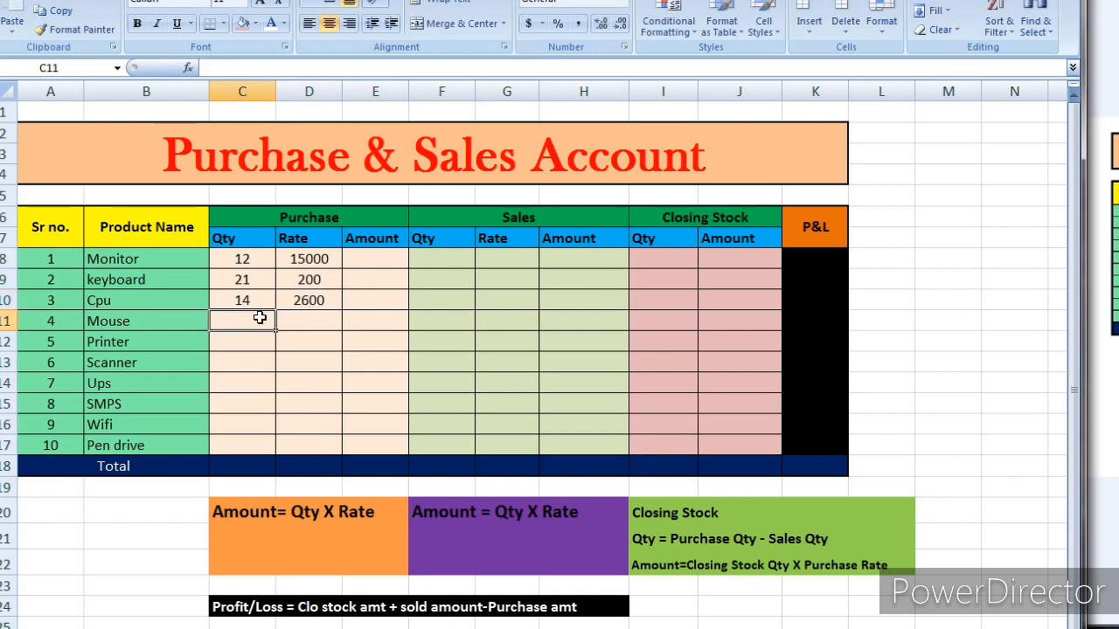
{"action": "type", "text": "31"}
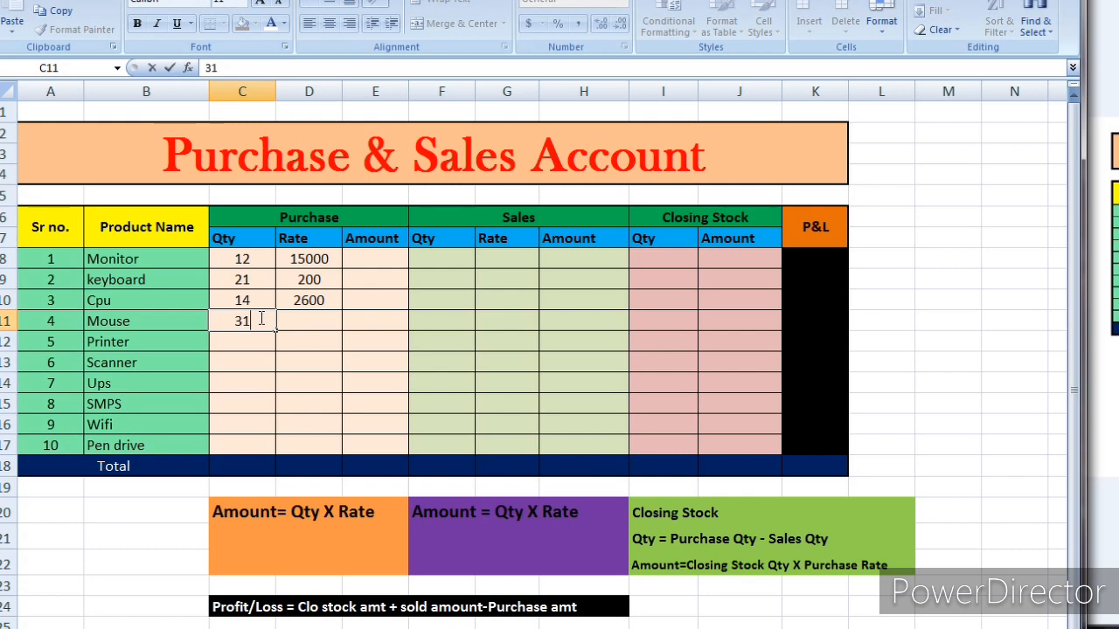
{"action": "key", "text": "Tab"}
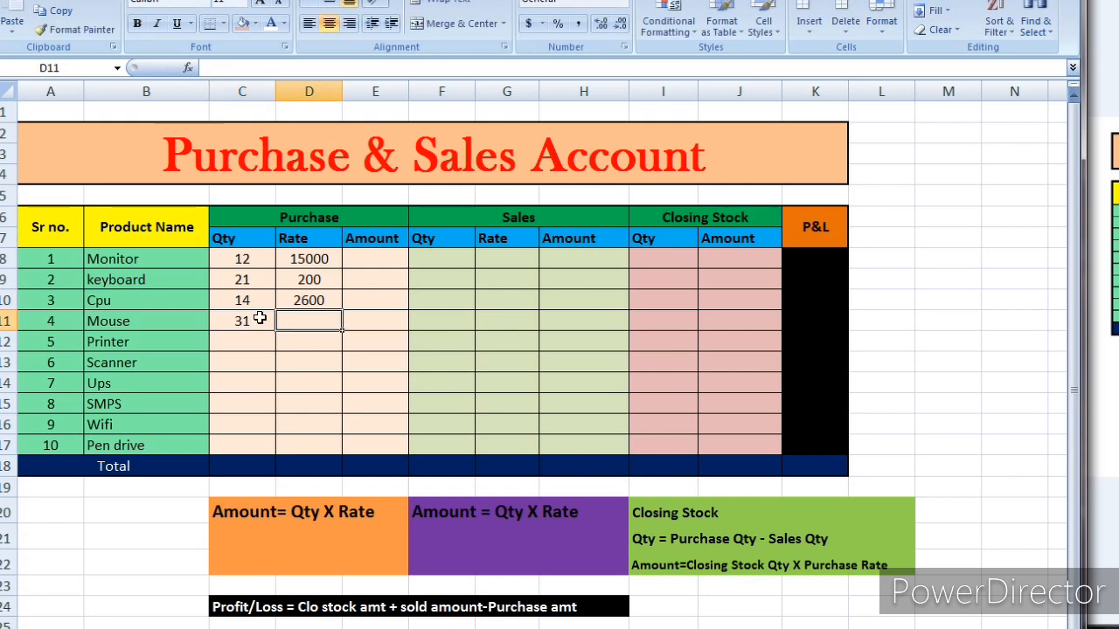
{"action": "type", "text": "150"}
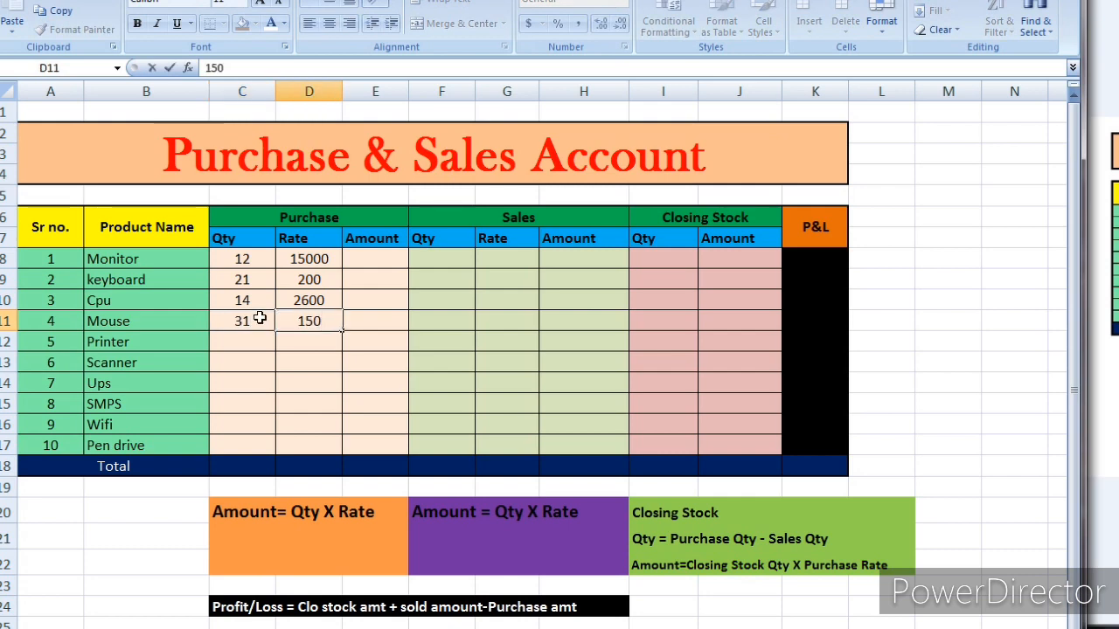
{"action": "key", "text": "Return"}
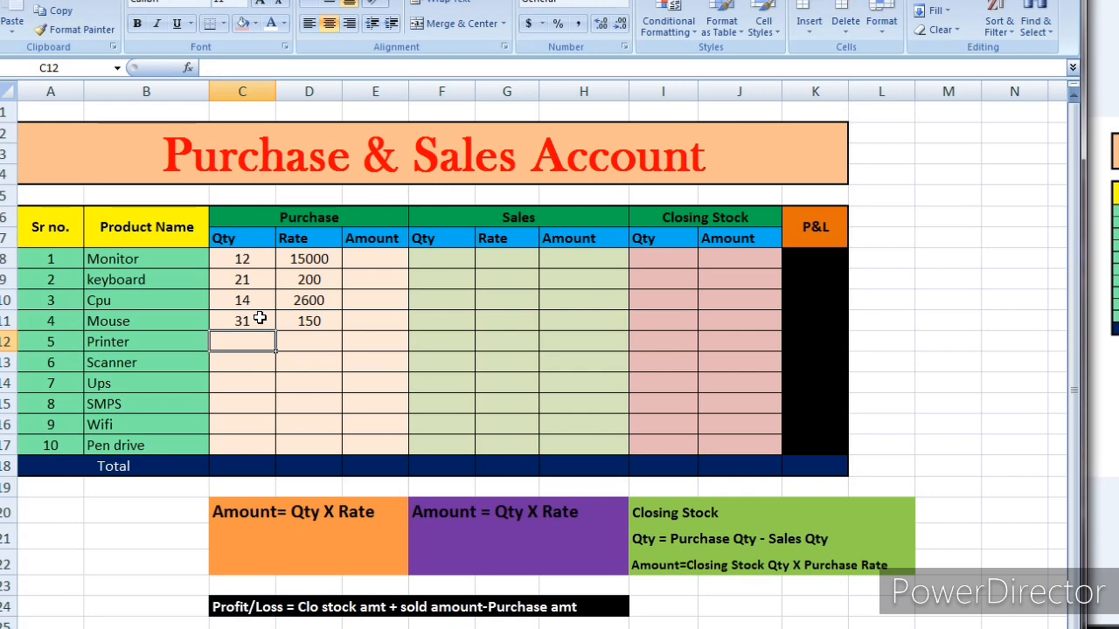
- Enter the purchase quantity and rate for Printer as 24 and 14000, and for Scanner as 6 and 14000
{"action": "type", "text": "24"}
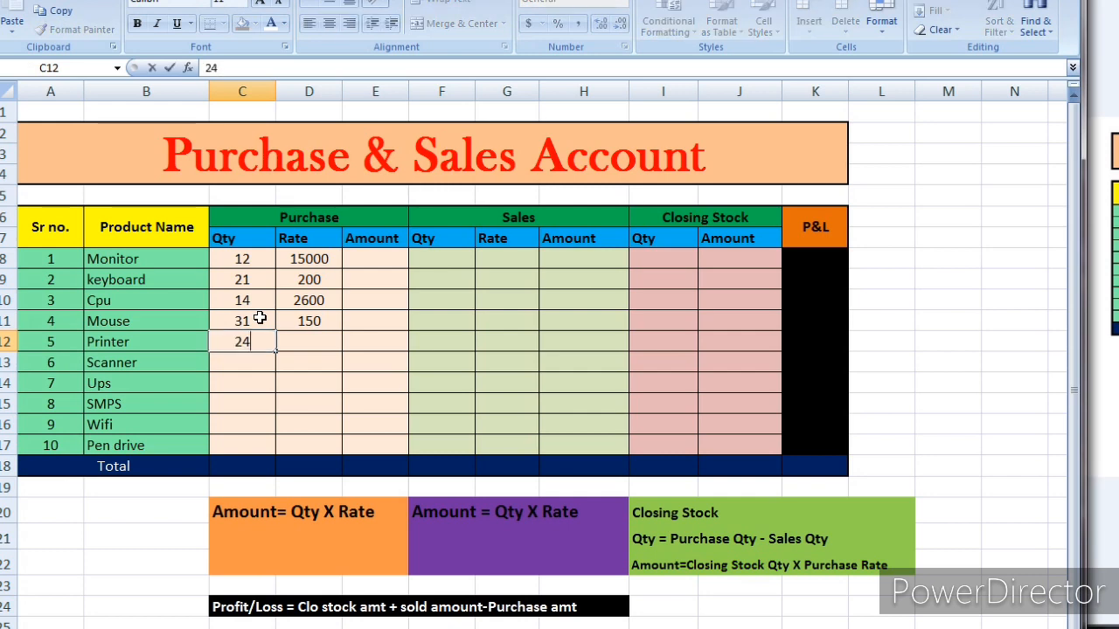
{"action": "key", "text": "Tab"}
{"action": "type", "text": "14000"}
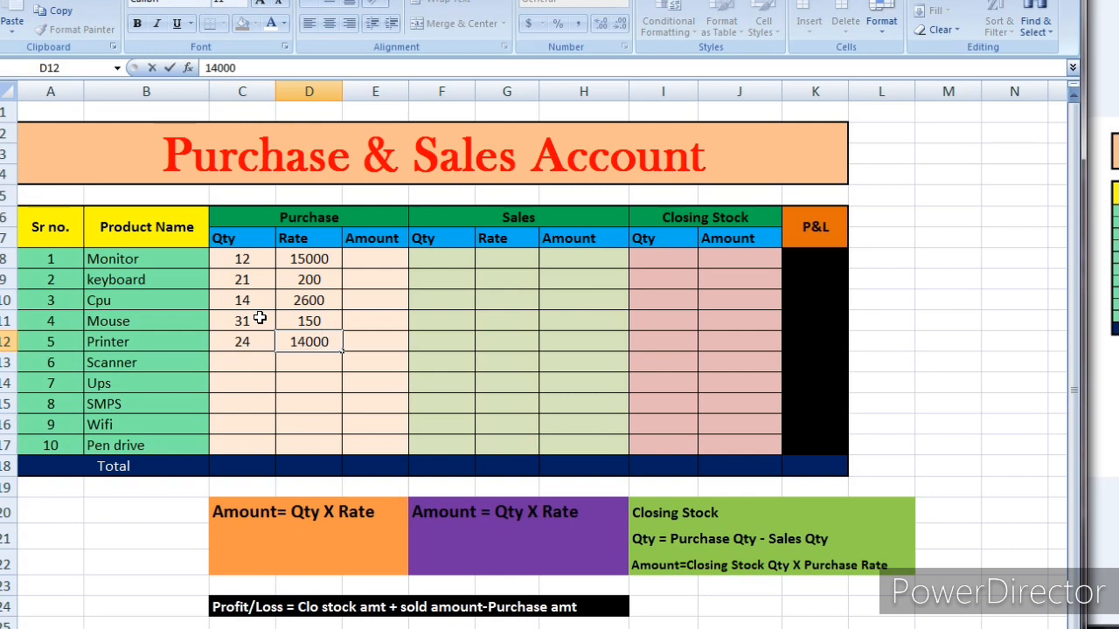
{"action": "key", "text": "Return"}
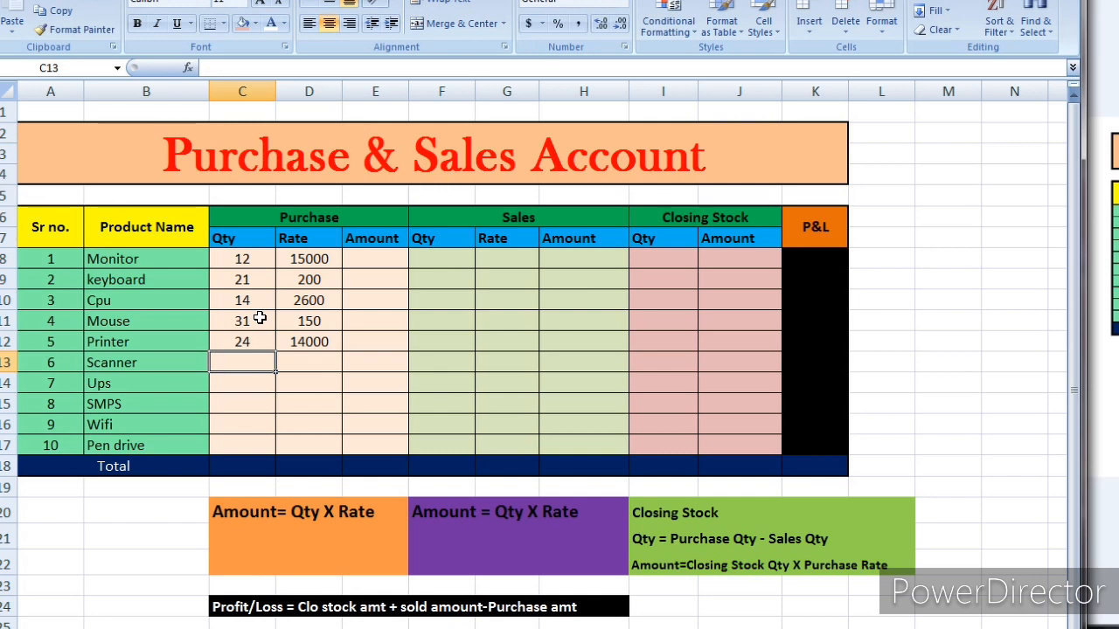
{"action": "type", "text": "6"}
{"action": "key", "text": "Tab"}
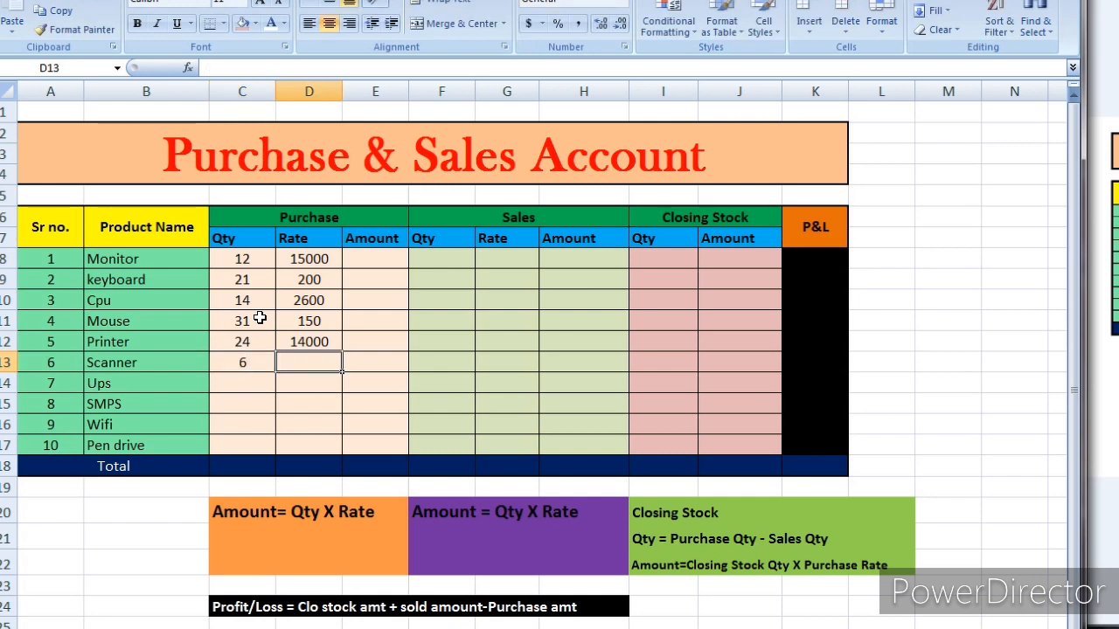
{"action": "type", "text": "14000"}
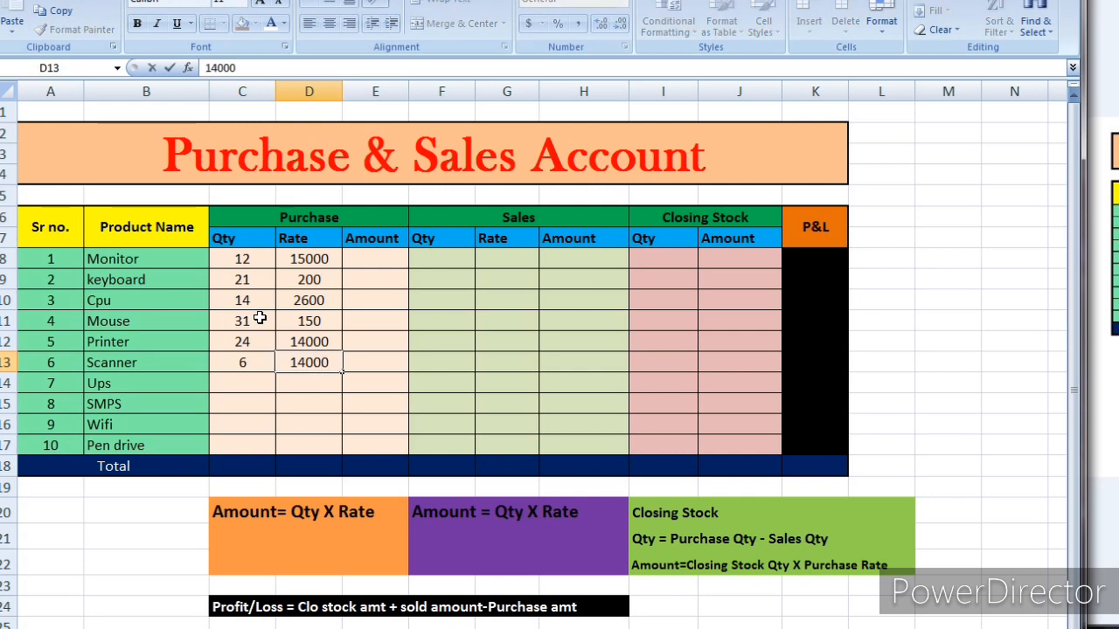
{"action": "key", "text": "Return"}
{"action": "key", "text": "Left"}
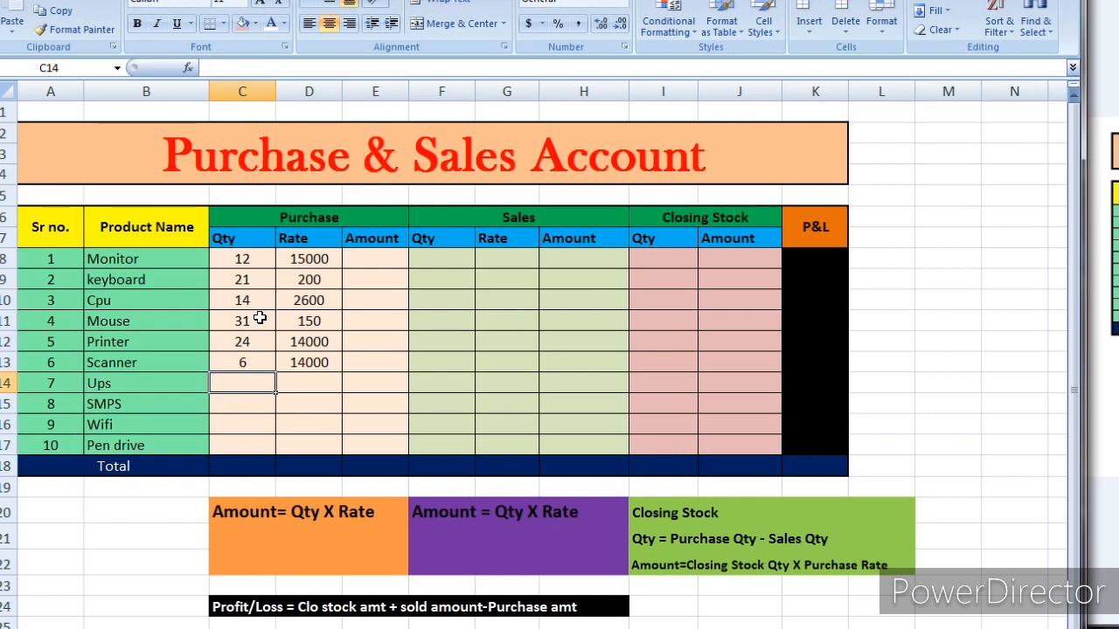
- Fill in the purchase quantity and rate for Ups as 15 and 2100, and for SMPS as 18 and 2400
{"action": "type", "text": "15"}
{"action": "key", "text": "Tab"}
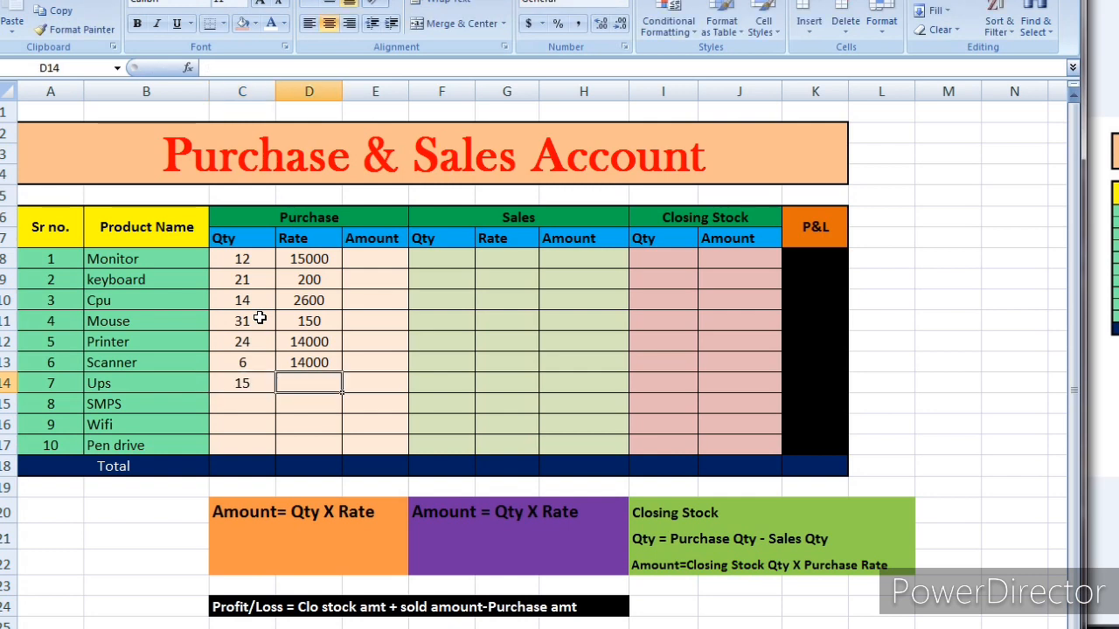
{"action": "type", "text": "2100"}
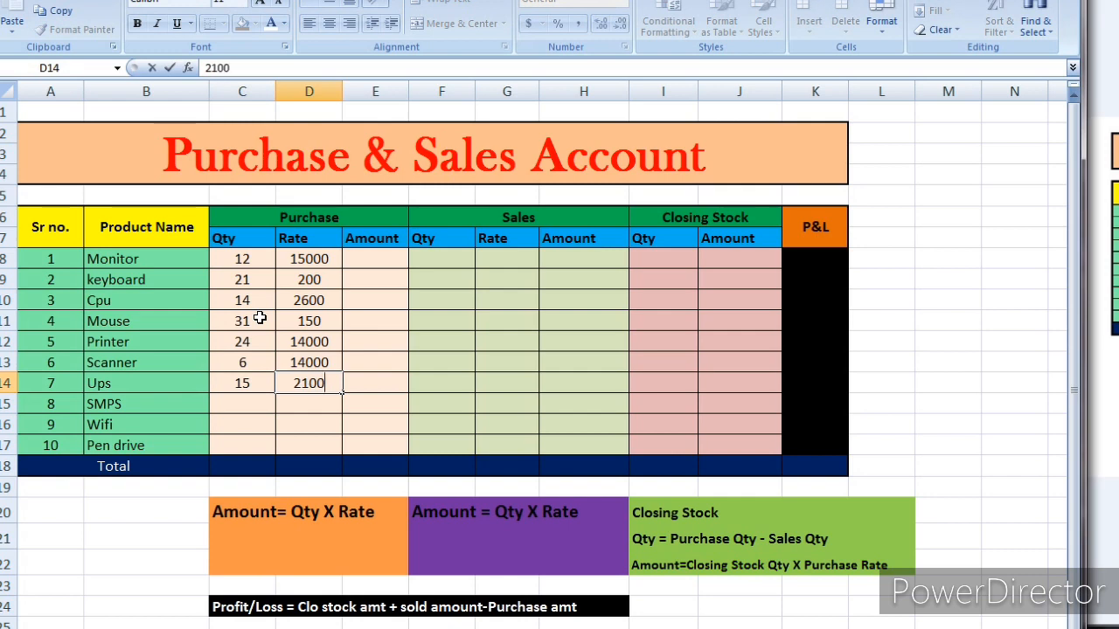
{"action": "key", "text": "Return"}
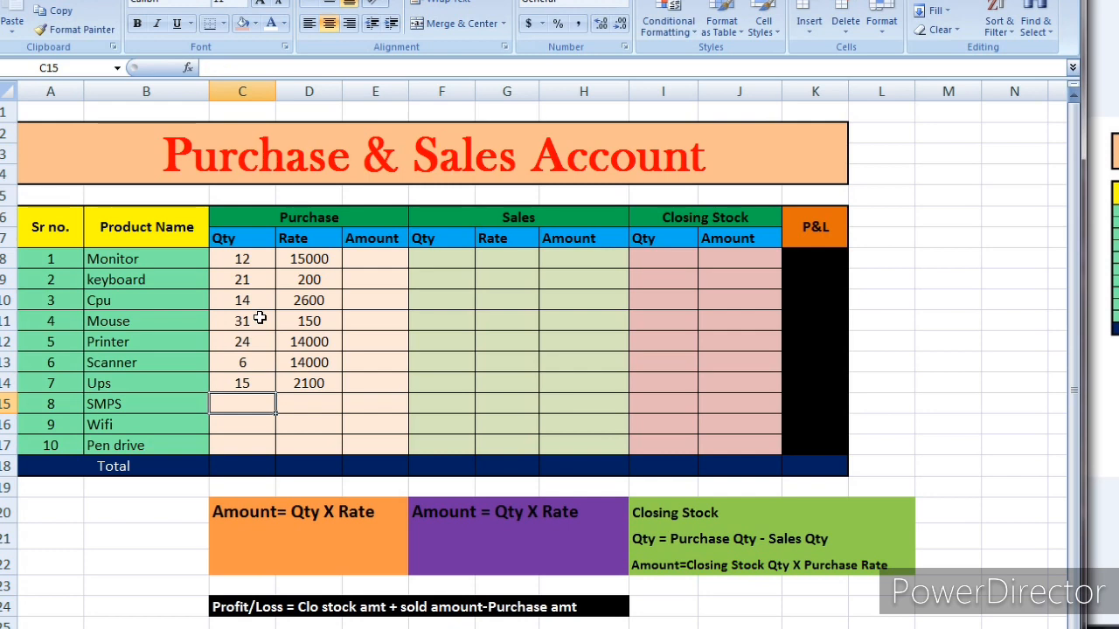
{"action": "type", "text": "18"}
{"action": "key", "text": "Tab"}
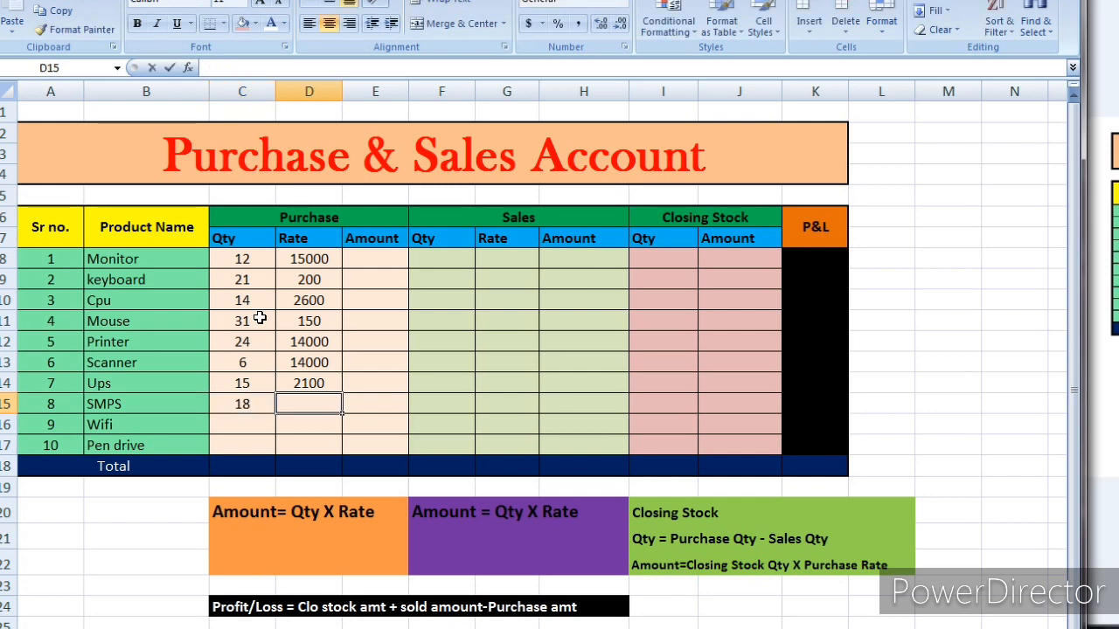
{"action": "type", "text": "2400"}
{"action": "key", "text": "Down"}
{"action": "key", "text": "Left"}
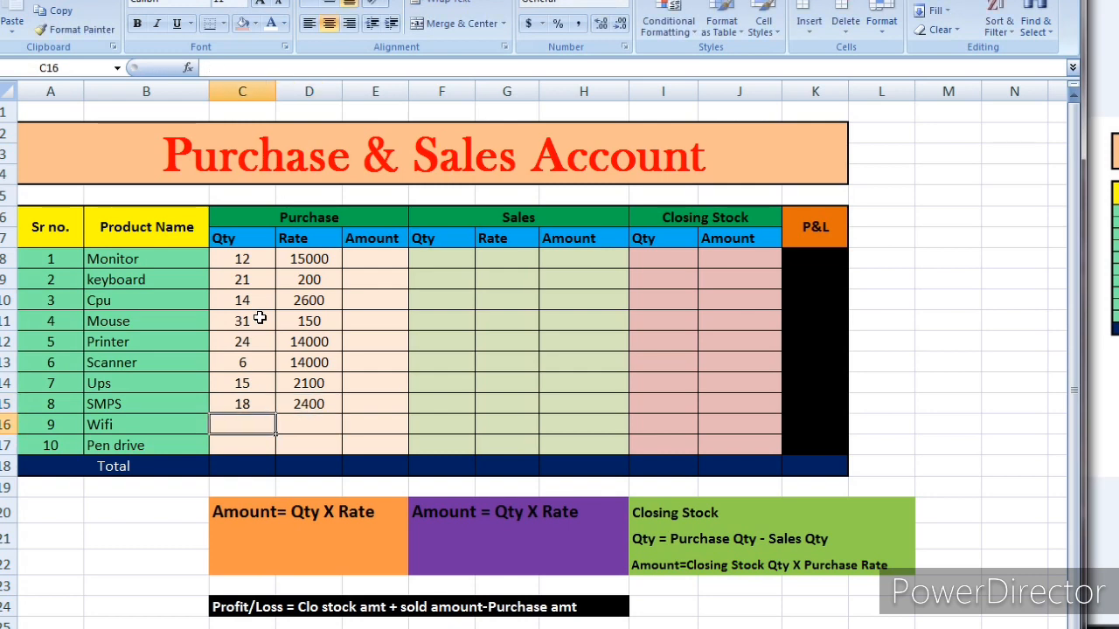
- Enter the purchase quantity and rate for Wifi as 24 and 200, and for Pen drive as 26 and 600
{"action": "type", "text": "24"}
{"action": "key", "text": "Tab"}
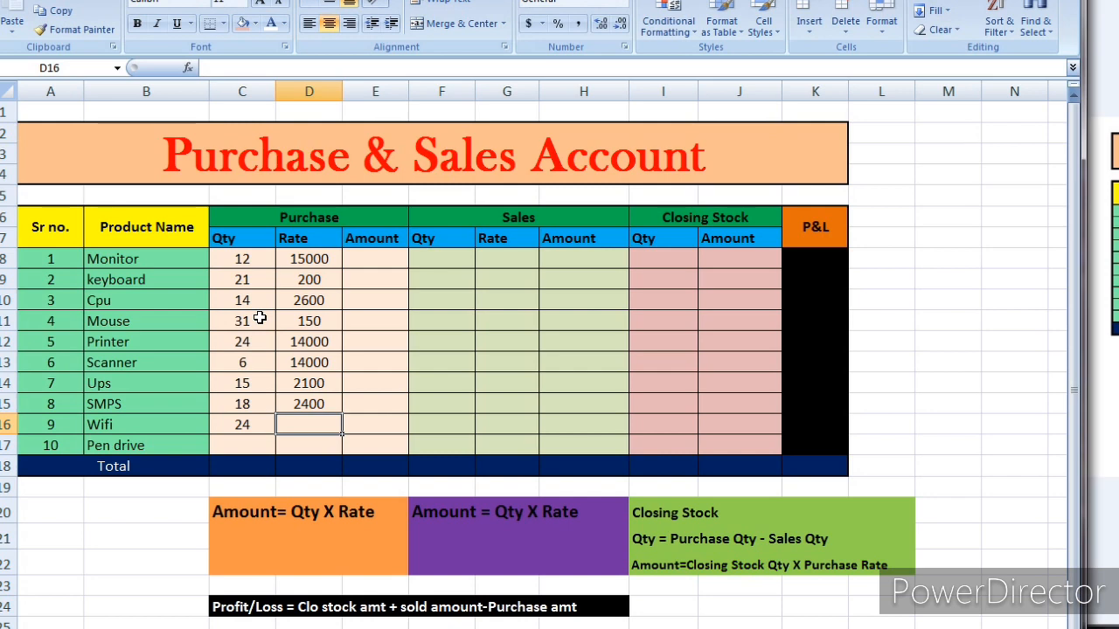
{"action": "type", "text": "200"}
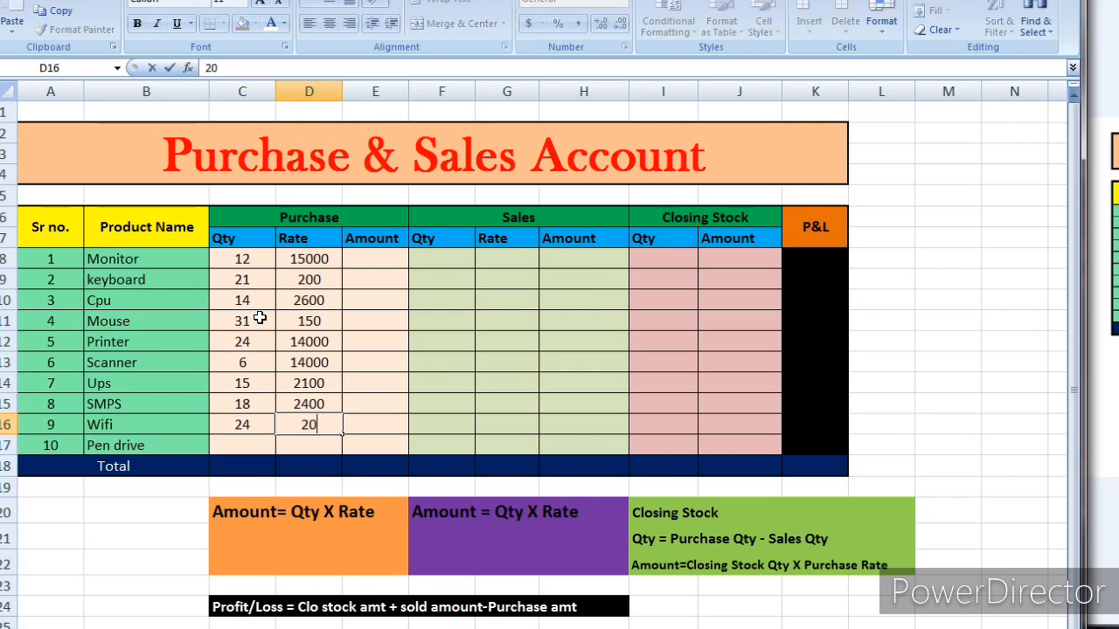
{"action": "key", "text": "Tab"}
{"action": "key", "text": "Down"}
{"action": "key", "text": "Left"}
{"action": "key", "text": "Left"}
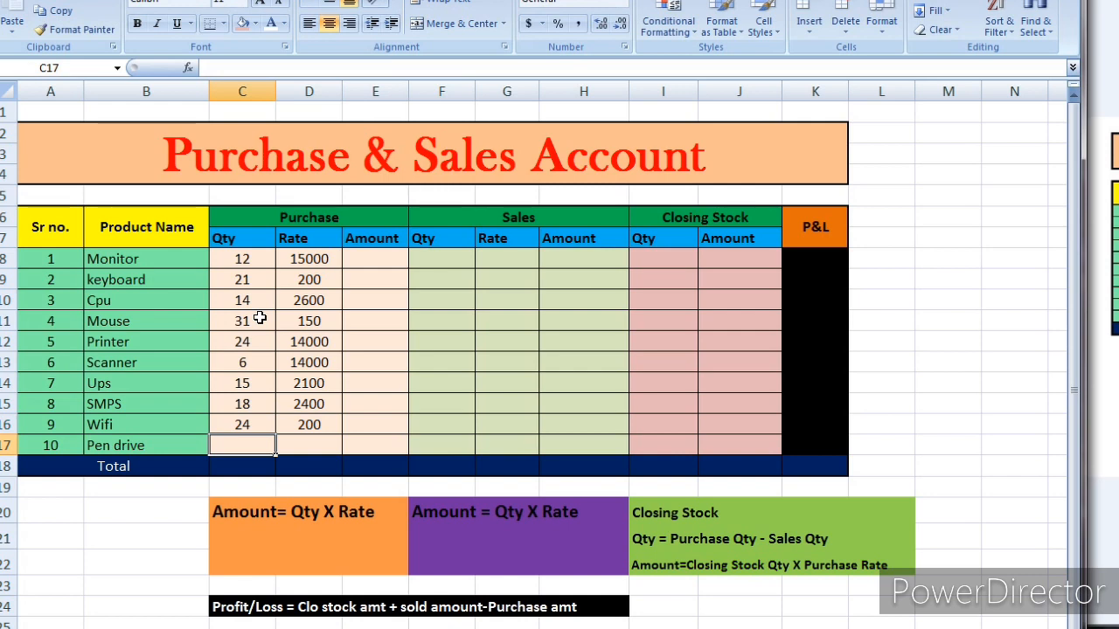
{"action": "type", "text": "26"}
{"action": "key", "text": "Tab"}
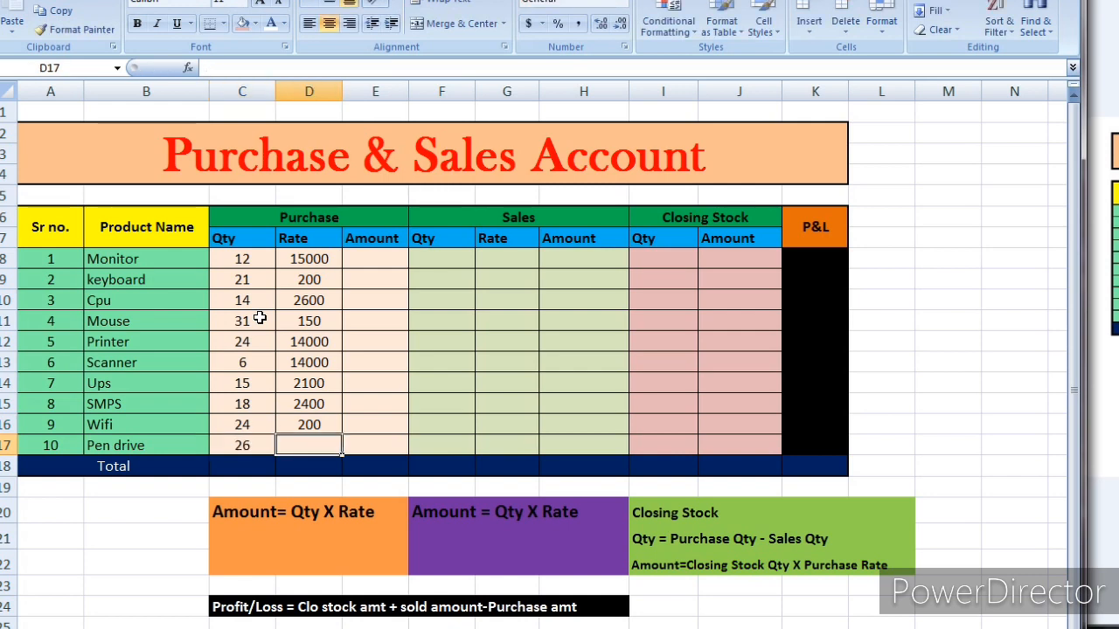
{"action": "type", "text": "600"}
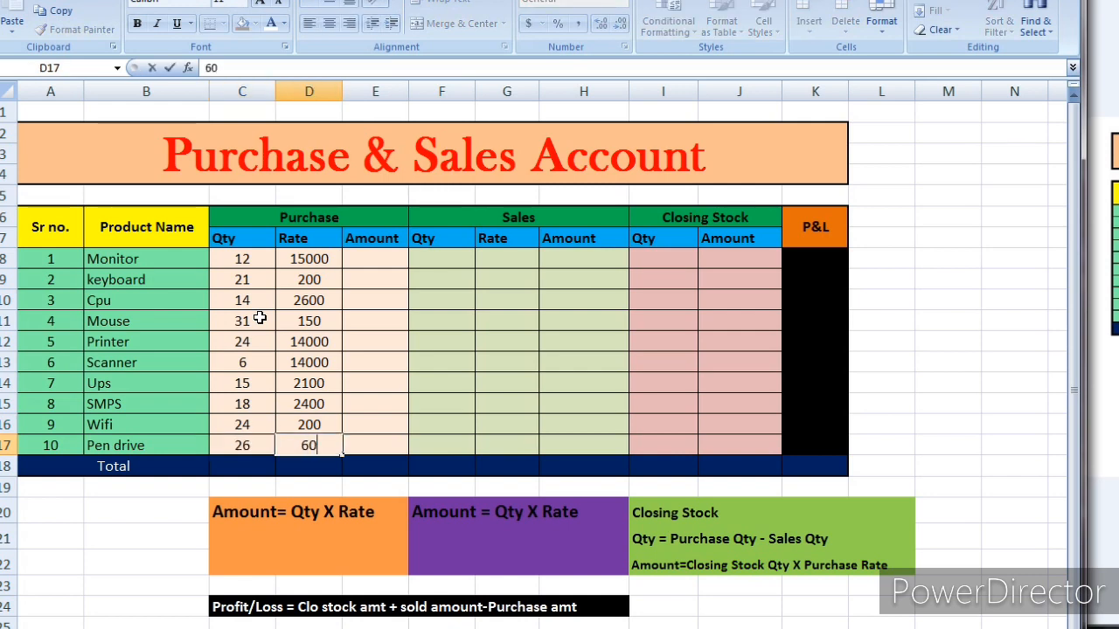
- Calculate Monitor's purchase amount in E8 with =C8*D8 and fill the formula down through Pen drive in E17
{"action": "left_click", "coordinate": [399, 256]}
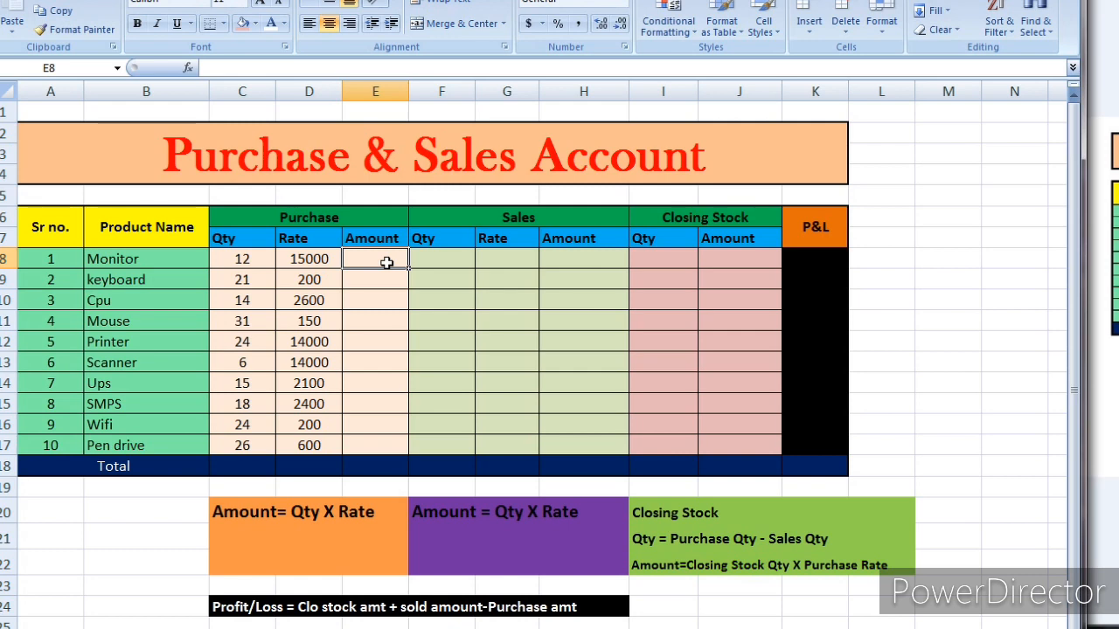
{"action": "type", "text": "="}
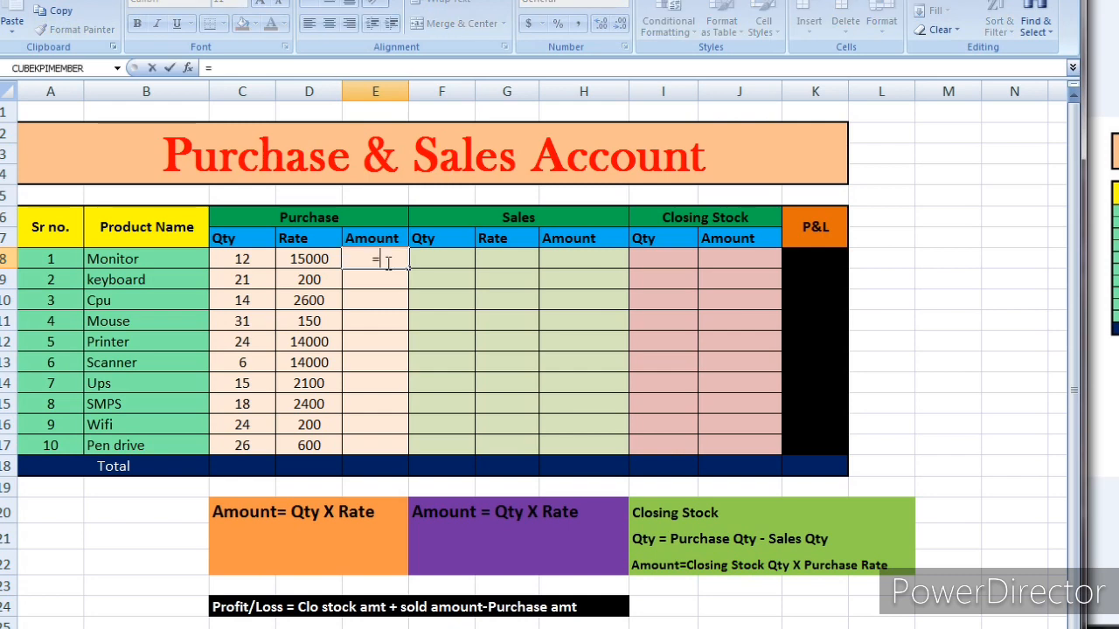
{"action": "left_click", "coordinate": [271, 264]}
{"action": "type", "text": "*"}
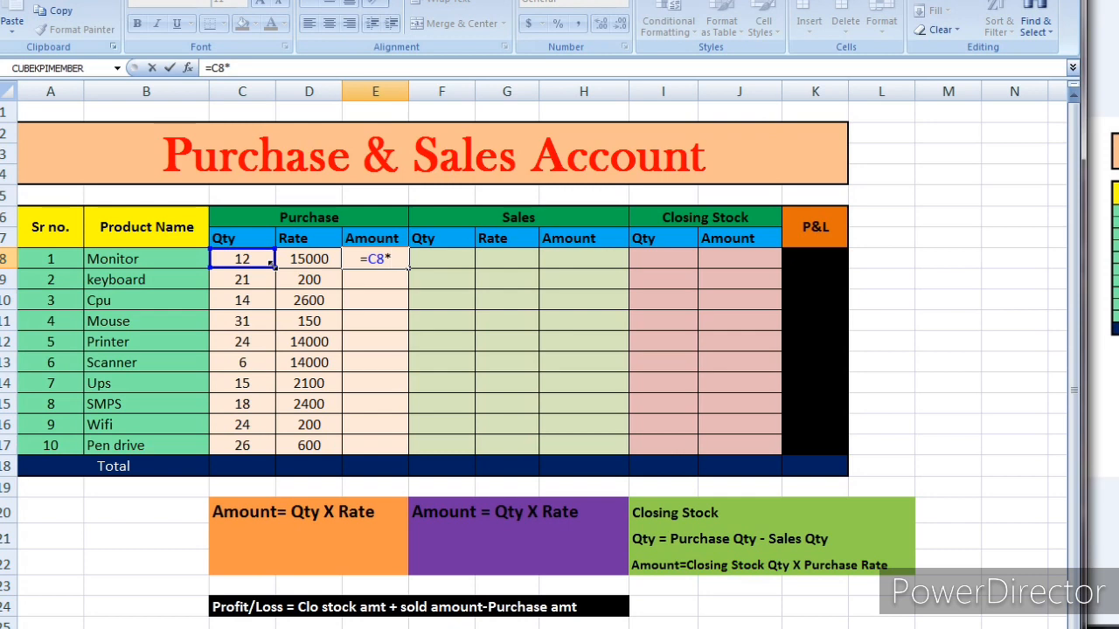
{"action": "left_click", "coordinate": [318, 260]}
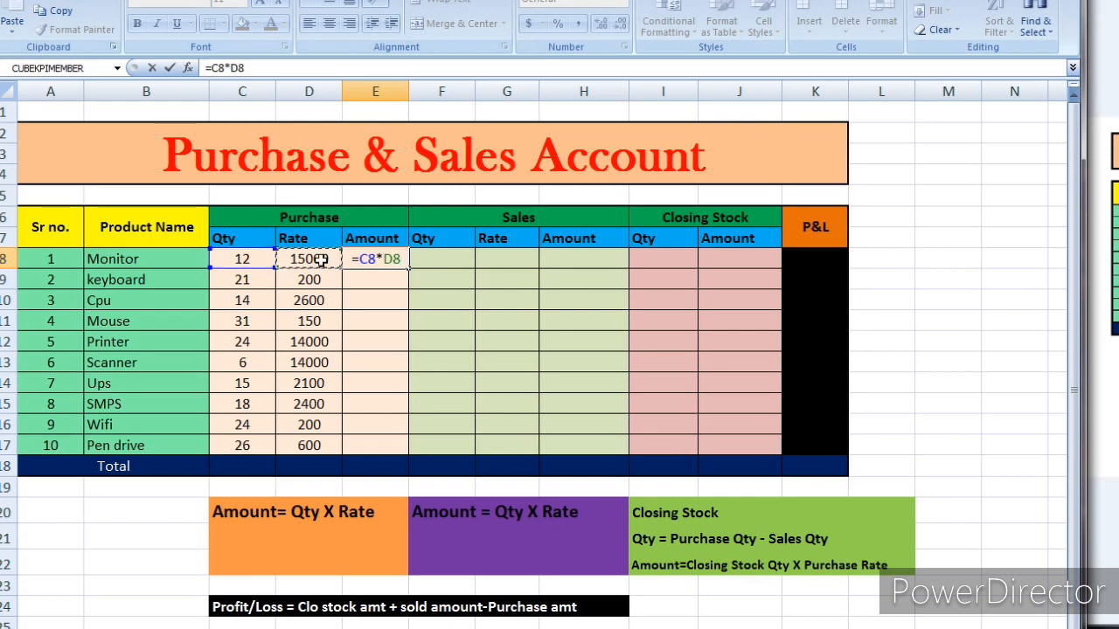
{"action": "key", "text": "Return"}
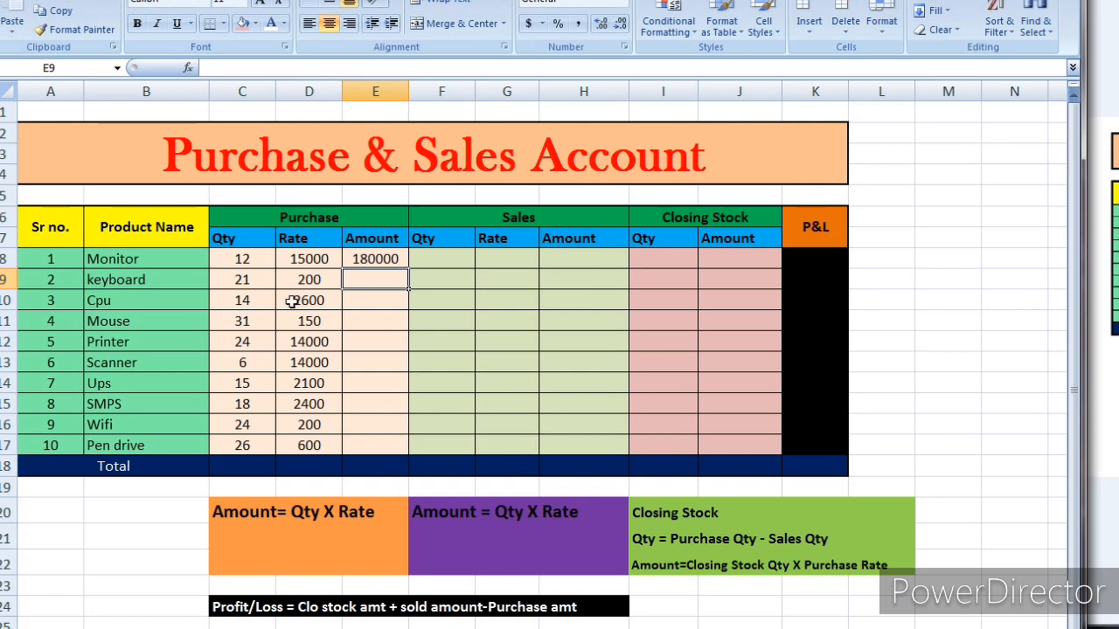
{"action": "left_click", "coordinate": [385, 259]}
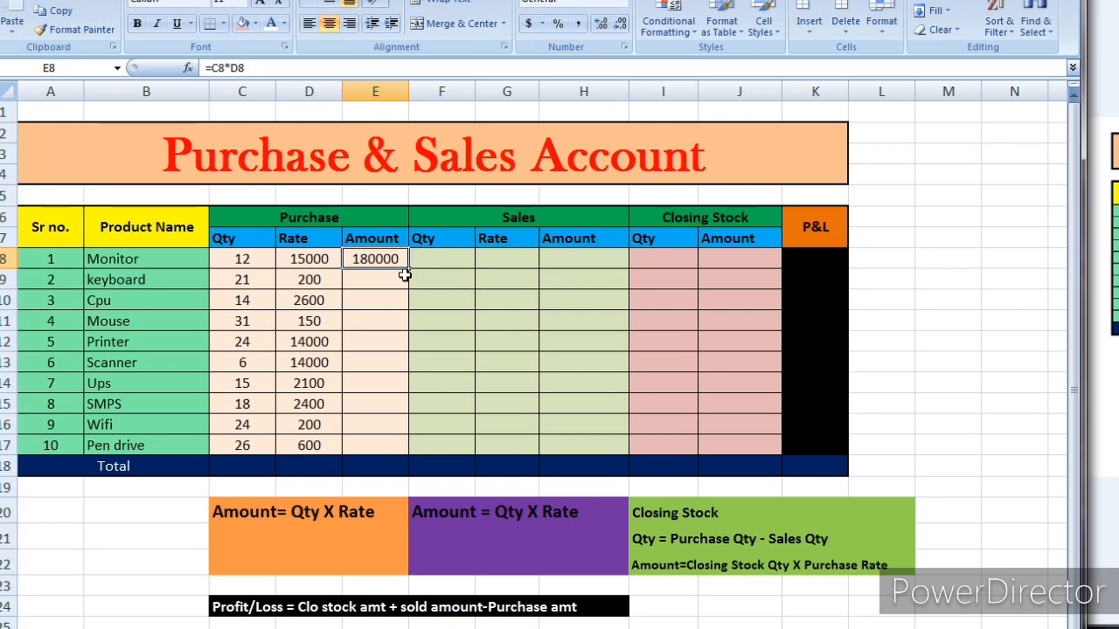
{"action": "left_click_drag", "start_coordinate": [408, 268], "coordinate": [413, 451]}
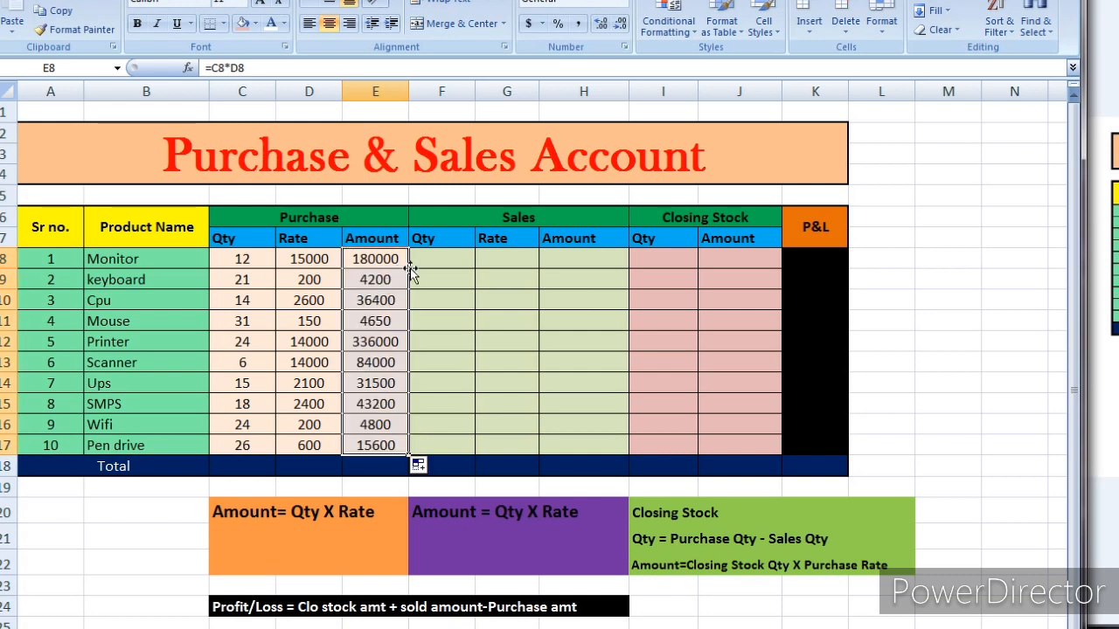
- Enter the sales quantity and rate for Monitor as 7 and 14000, and for keyboard as 14 and 190
{"action": "left_click", "coordinate": [453, 255]}
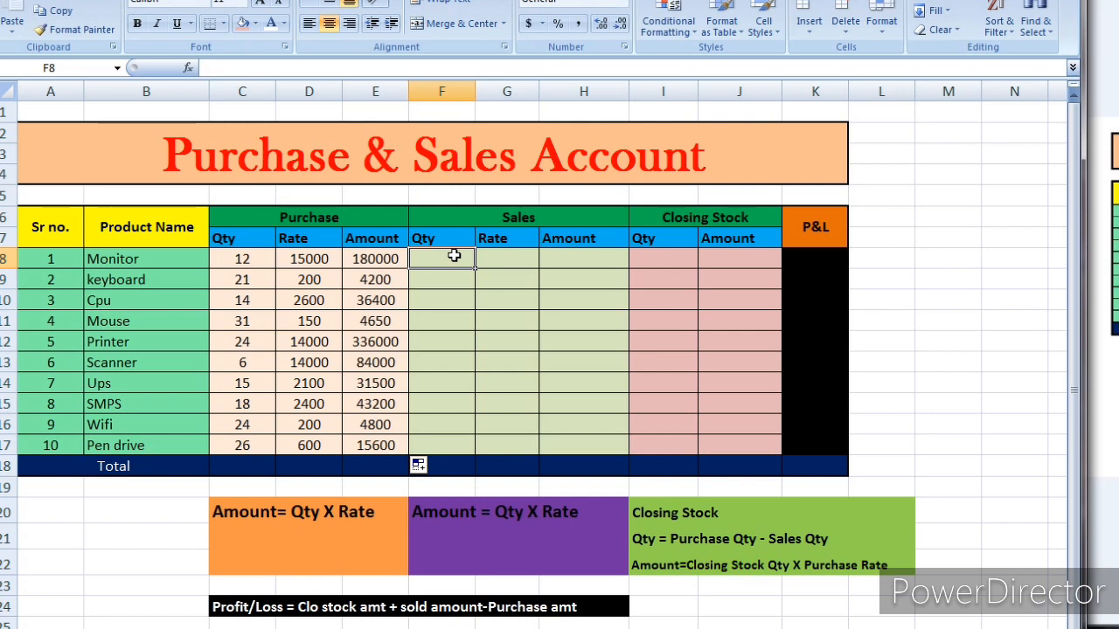
{"action": "type", "text": "7"}
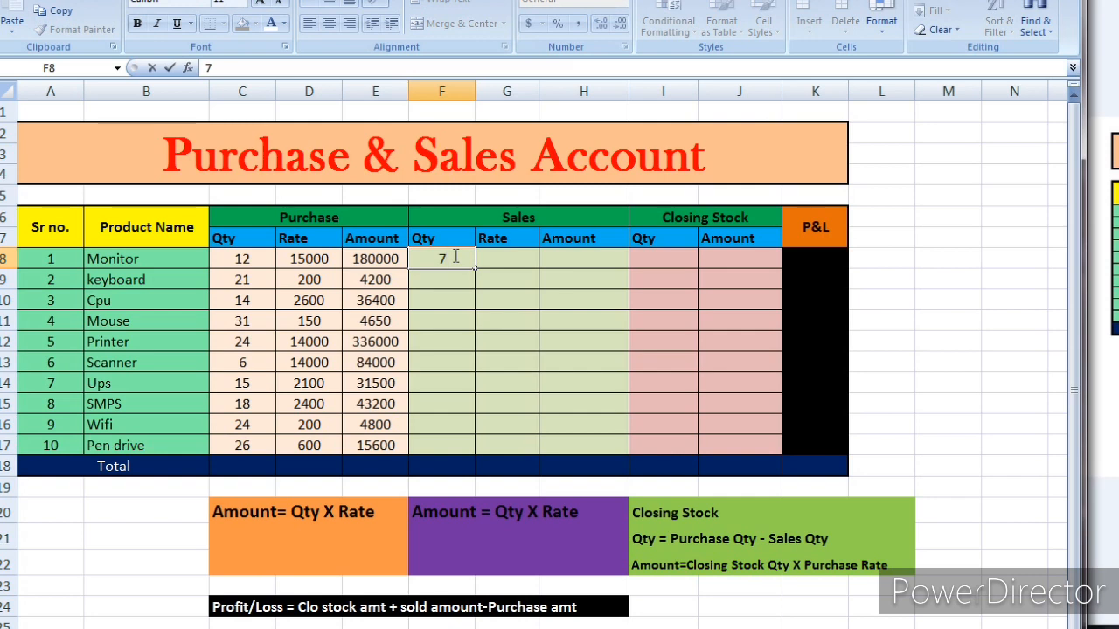
{"action": "left_click", "coordinate": [514, 258]}
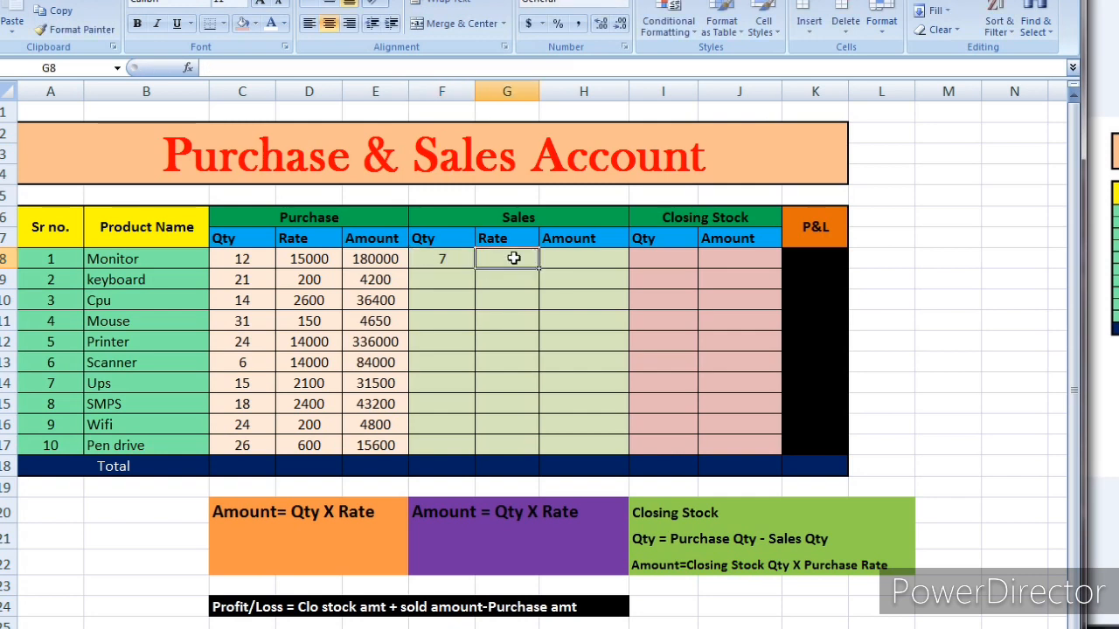
{"action": "type", "text": "1400"}
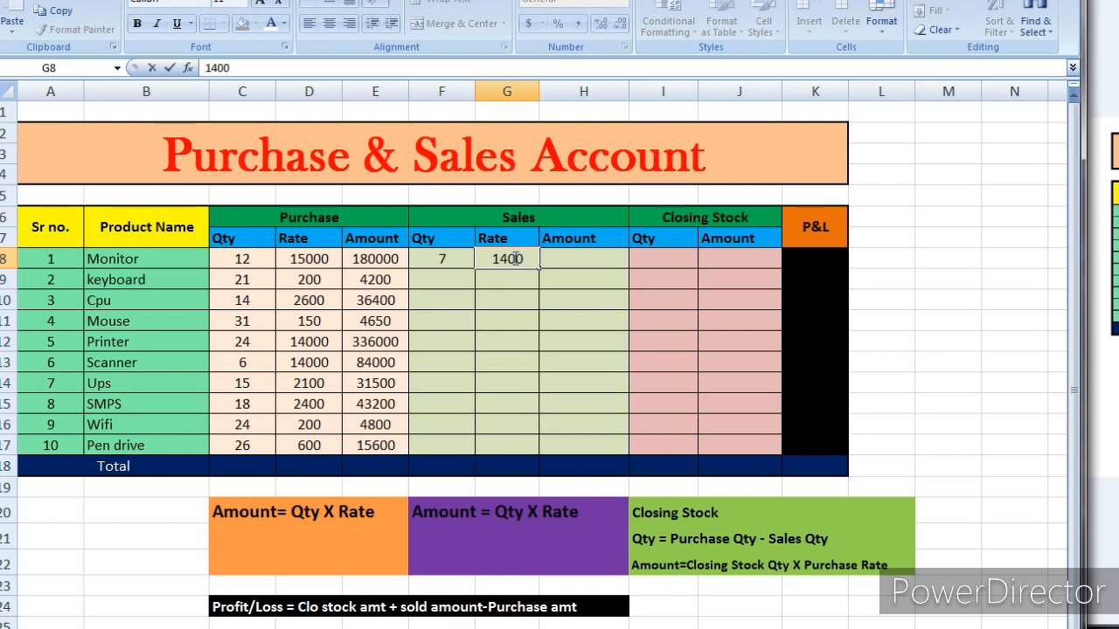
{"action": "type", "text": "0"}
{"action": "left_click", "coordinate": [468, 276]}
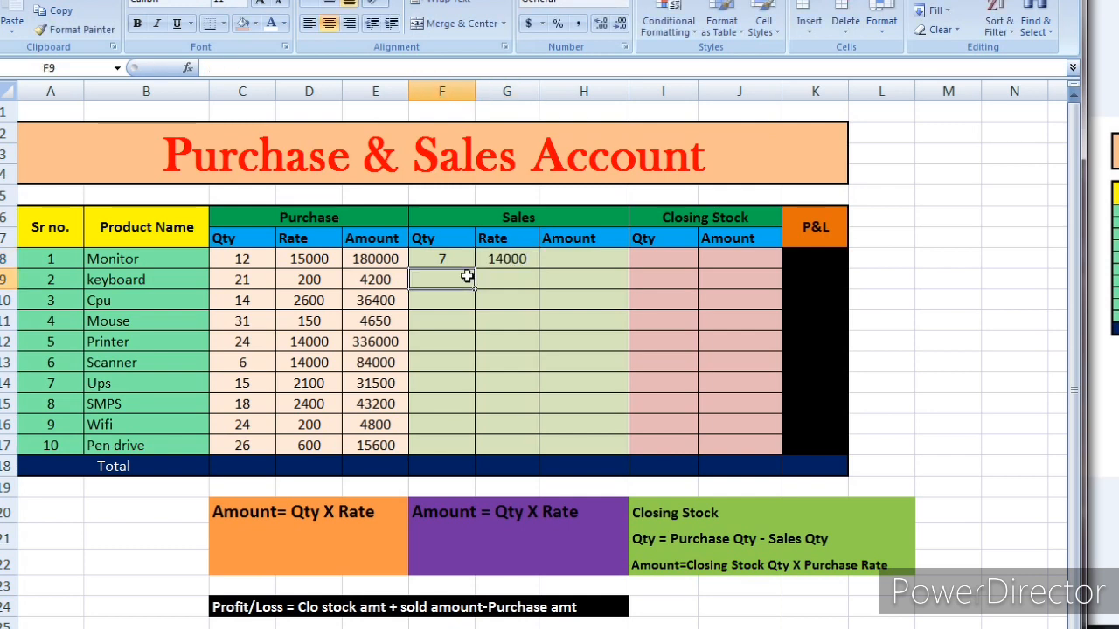
{"action": "type", "text": "14"}
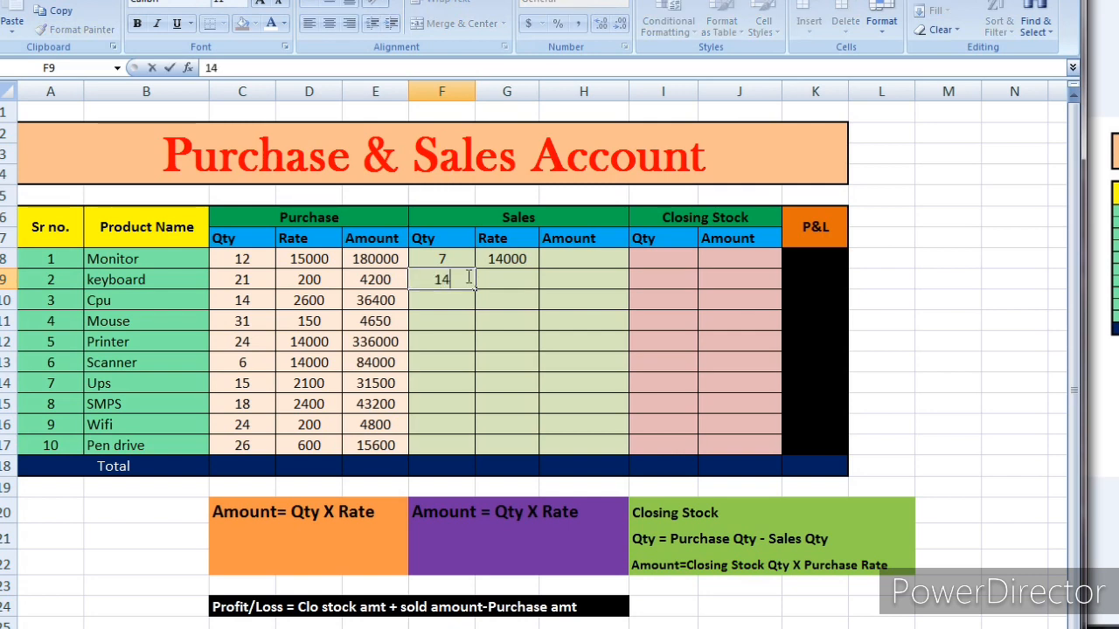
{"action": "left_click", "coordinate": [495, 282]}
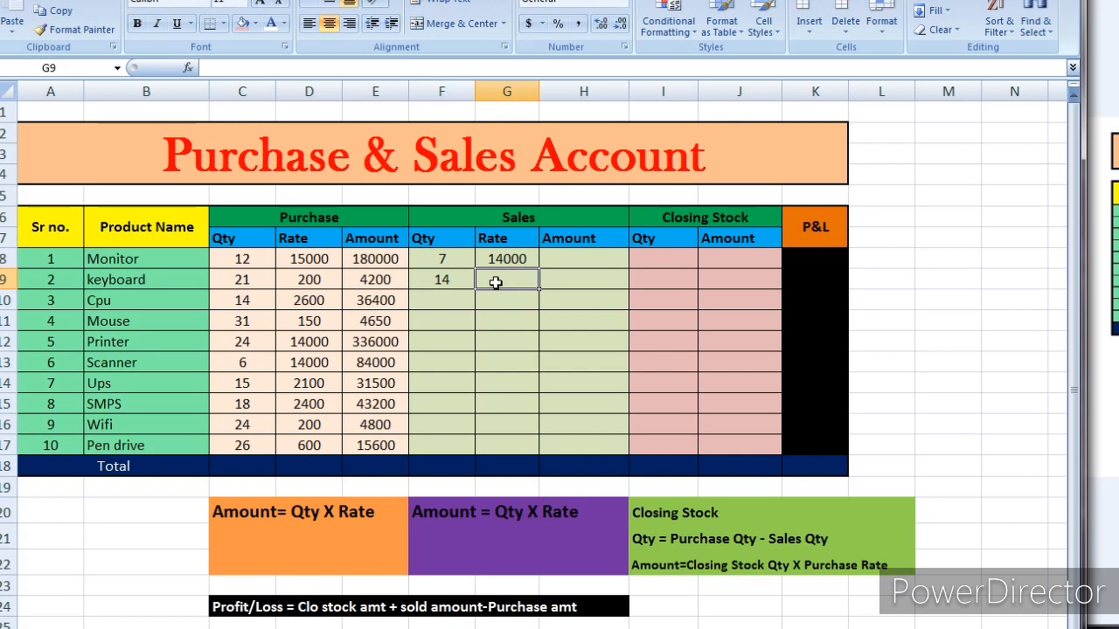
{"action": "type", "text": "15"}
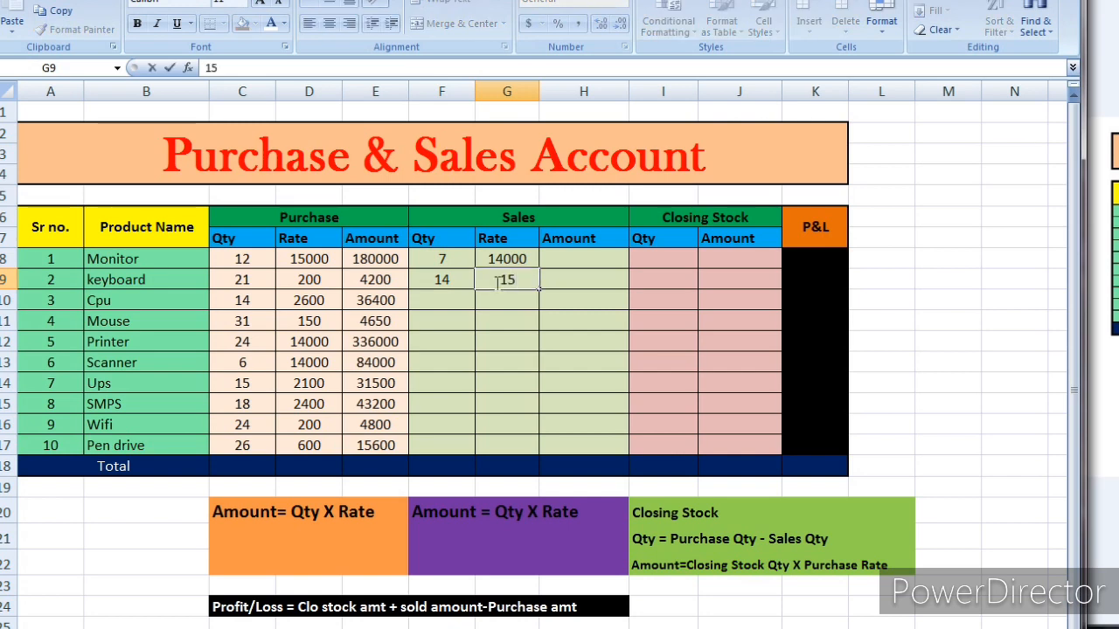
{"action": "key", "text": "BackSpace"}
{"action": "type", "text": "90"}
- Fill in the sales quantity and rate for Cpu as 7 and 1950, and for Mouse as 24 and 170
{"action": "left_click", "coordinate": [451, 307]}
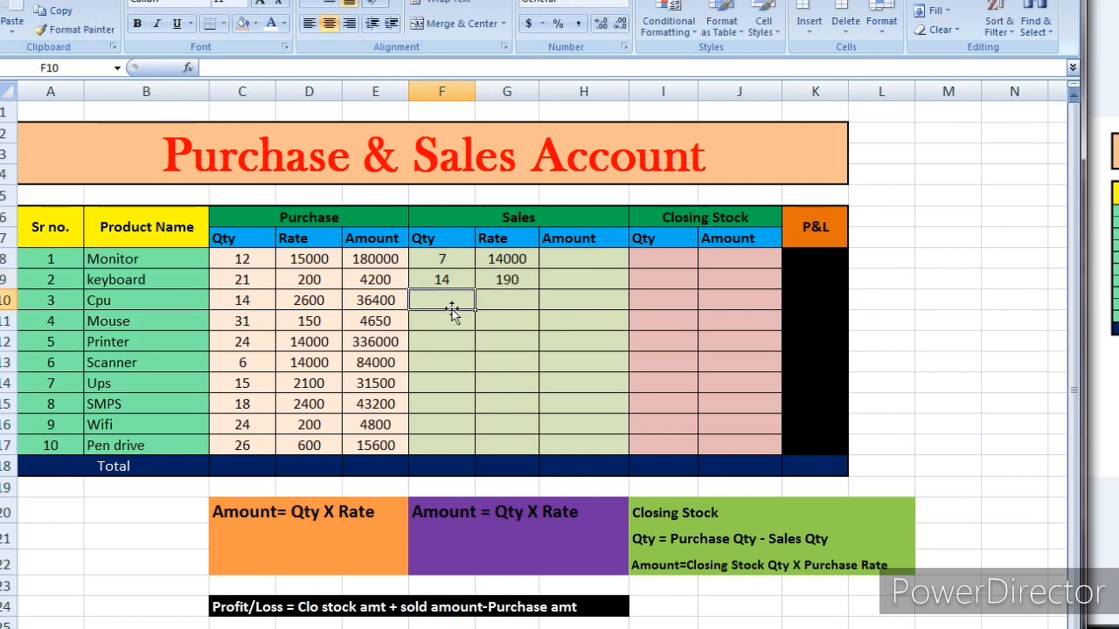
{"action": "type", "text": "7"}
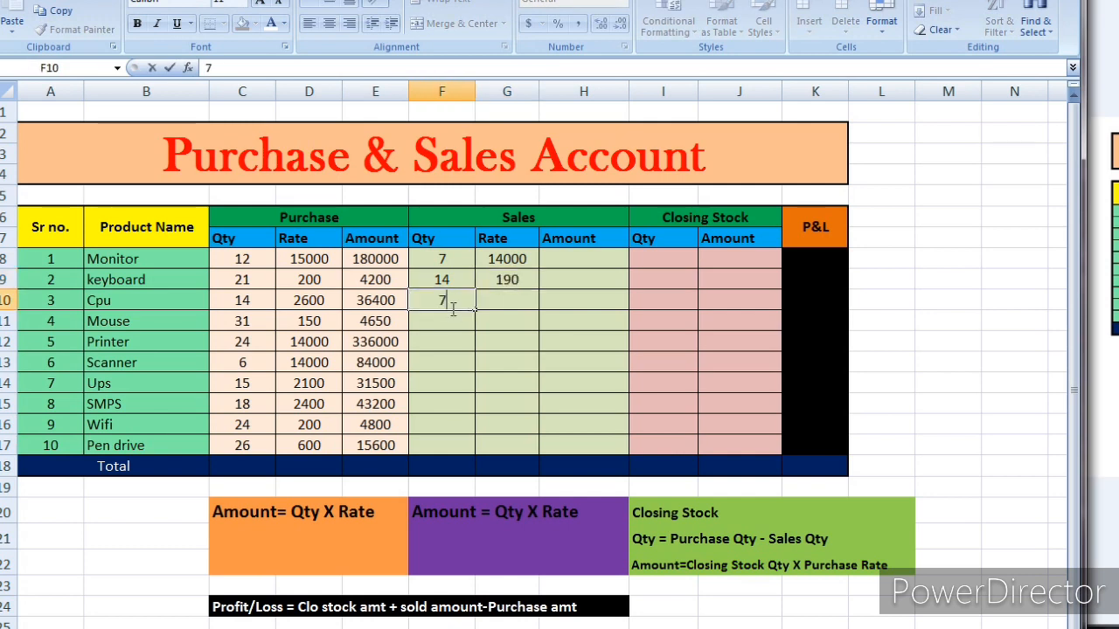
{"action": "key", "text": "Tab"}
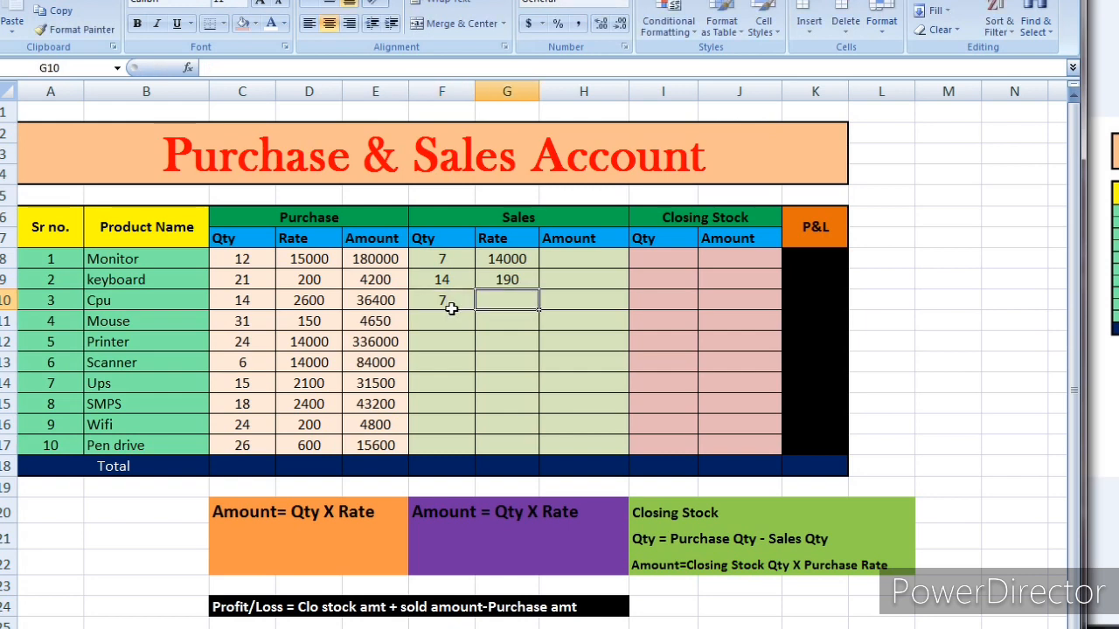
{"action": "type", "text": "19"}
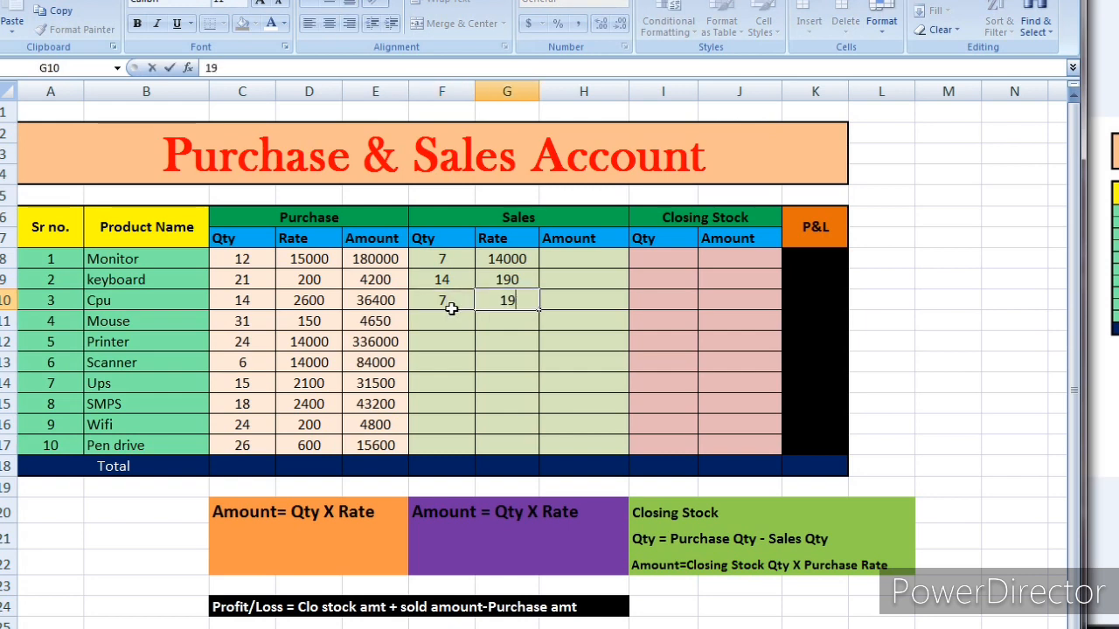
{"action": "type", "text": "50"}
{"action": "key", "text": "Return"}
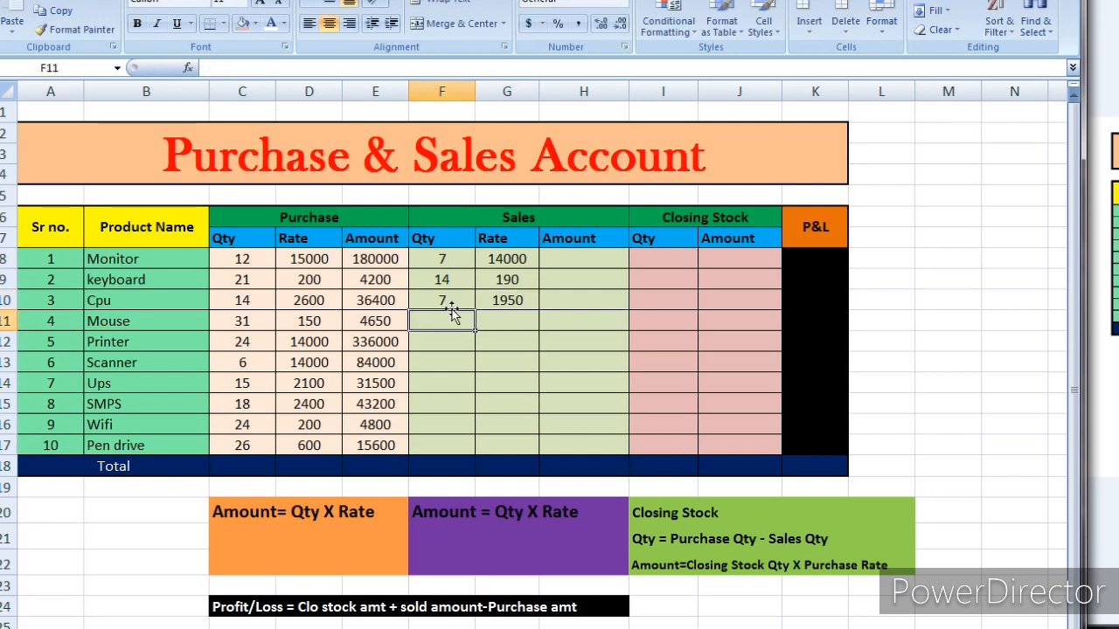
{"action": "type", "text": "24"}
{"action": "key", "text": "Tab"}
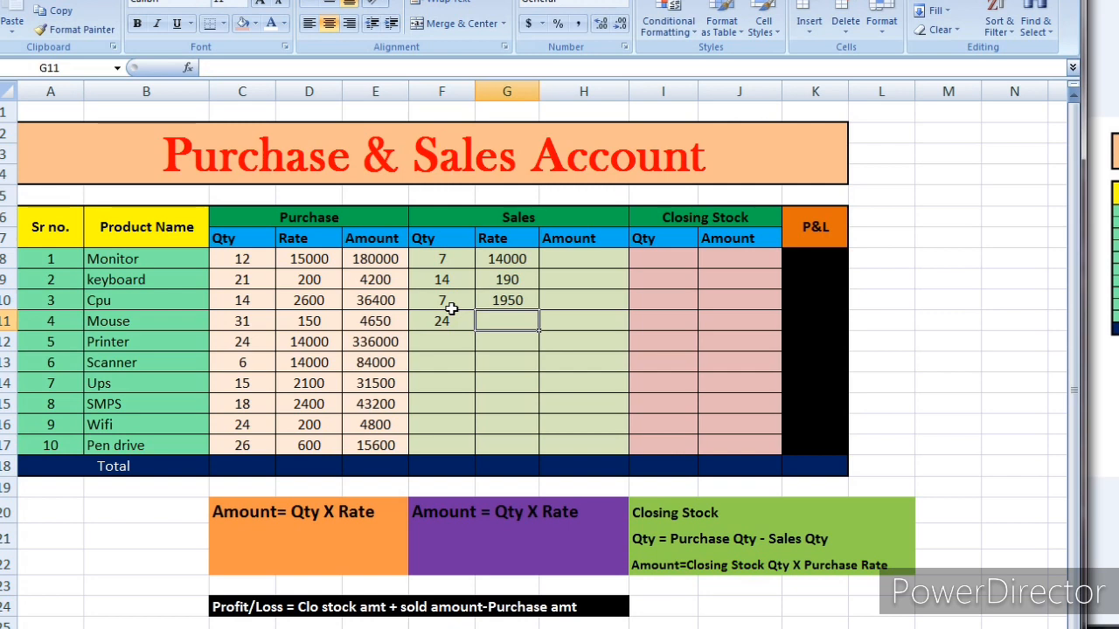
{"action": "type", "text": "170"}
{"action": "key", "text": "Left"}
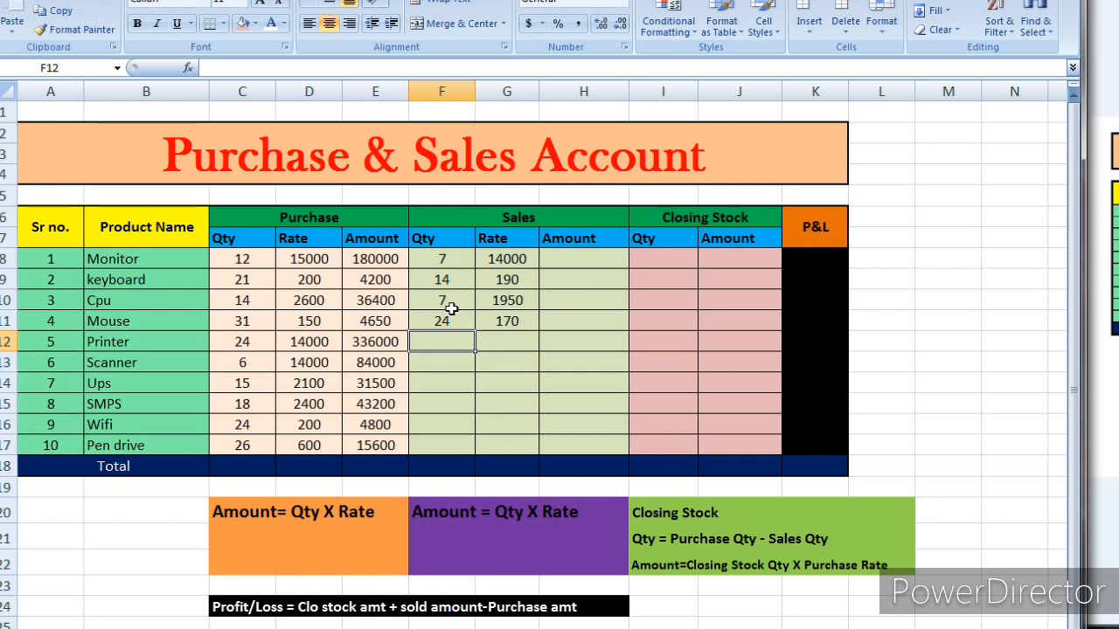
- Enter the sales quantity and rate for Printer as 14 and 12500, and for Scanner as 4 and 7000
{"action": "type", "text": "14"}
{"action": "key", "text": "Tab"}
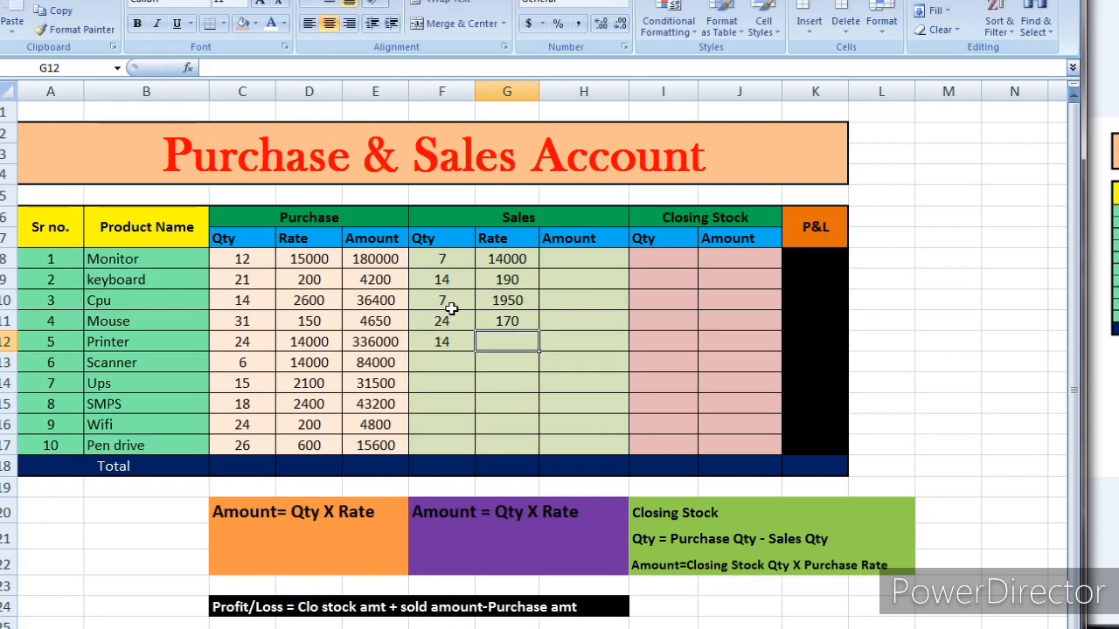
{"action": "type", "text": "125"}
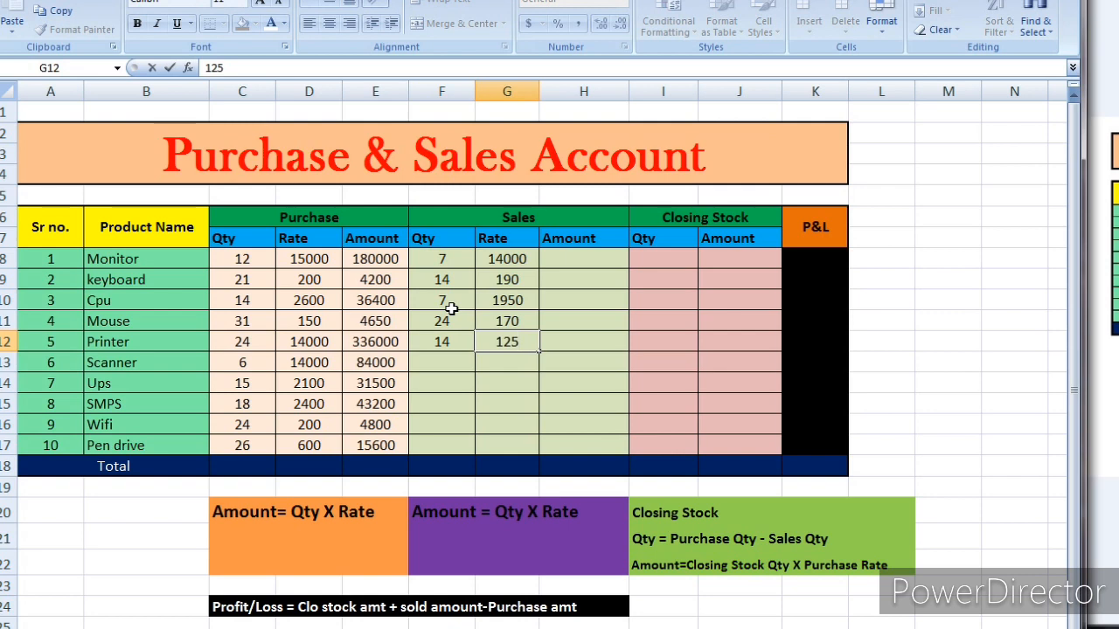
{"action": "type", "text": "00"}
{"action": "key", "text": "Return"}
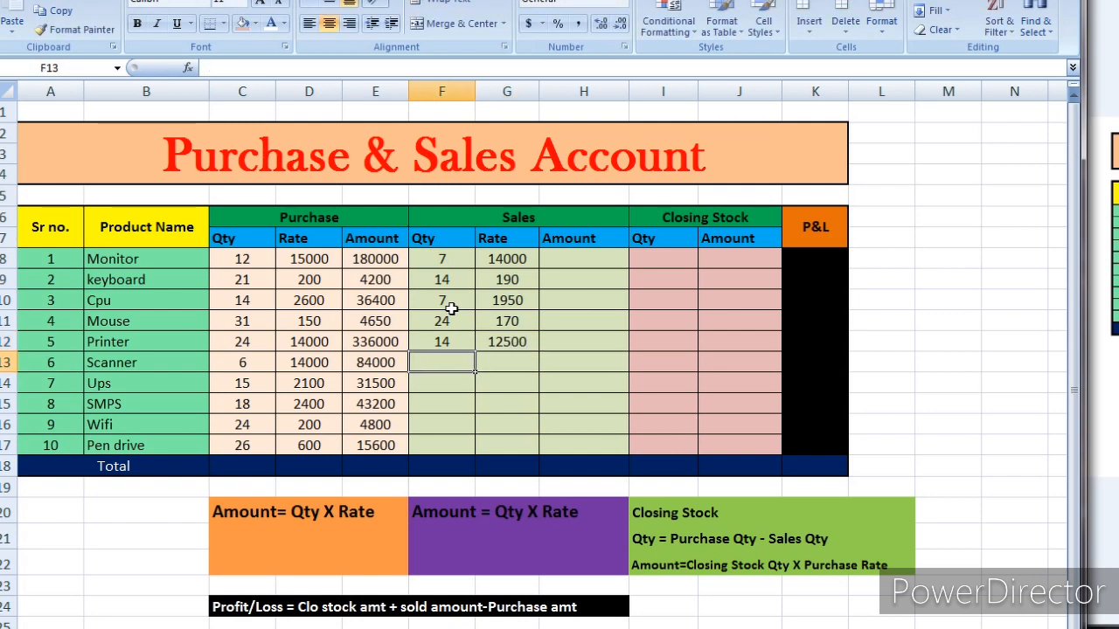
{"action": "type", "text": "4"}
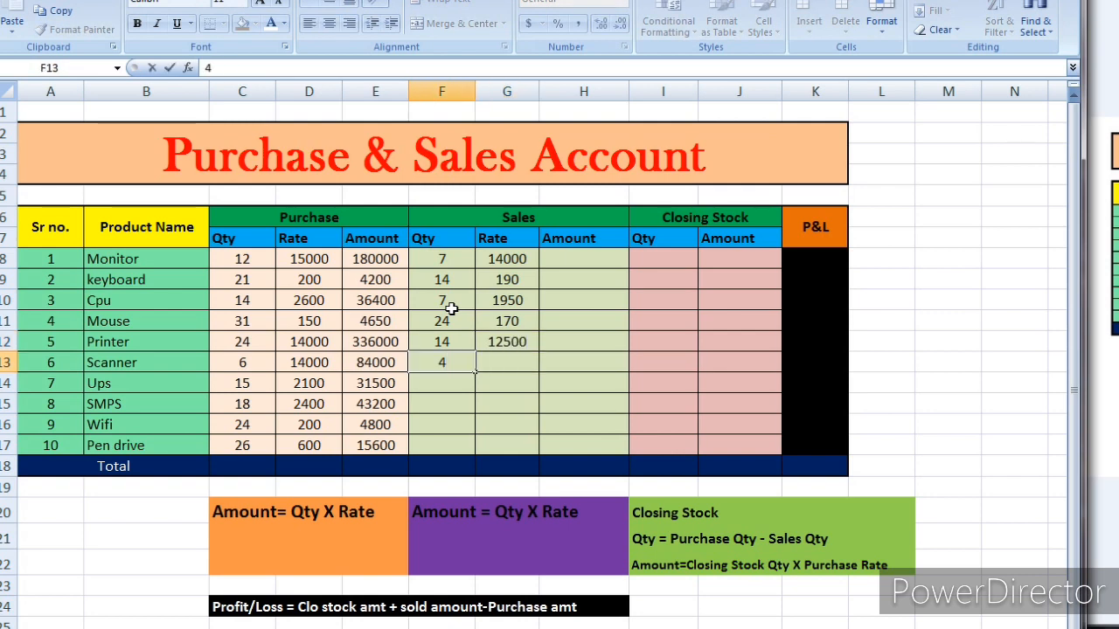
{"action": "key", "text": "Tab"}
{"action": "type", "text": "7000"}
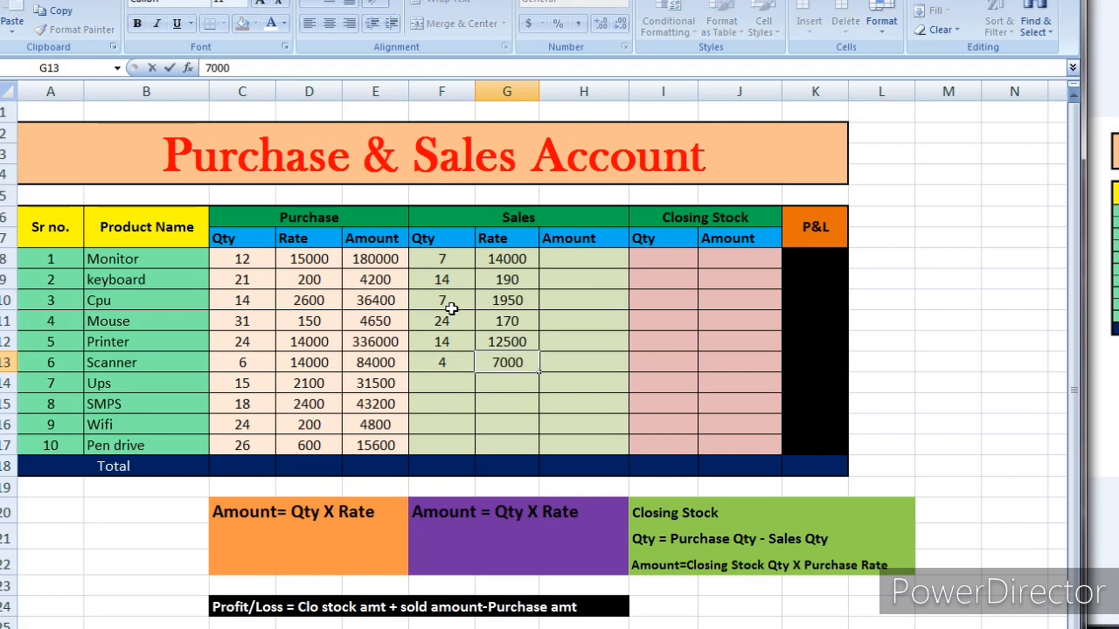
{"action": "key", "text": "Return"}
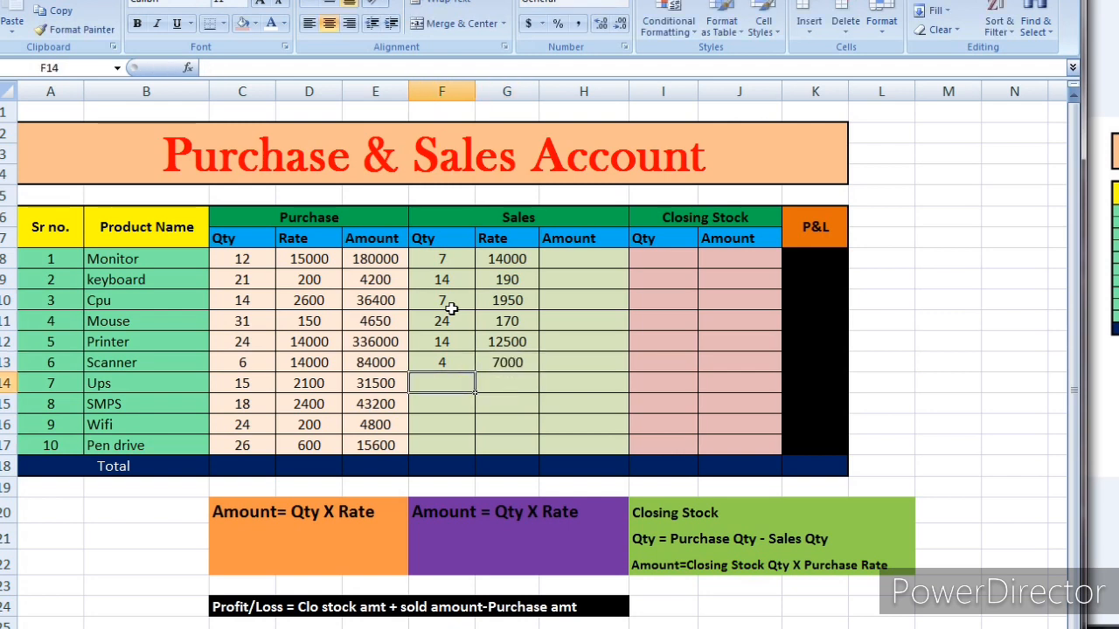
- Fill in the sales quantity and rate for Ups as 11 and 1500, and for SMPS as 12 and 2614
{"action": "type", "text": "11"}
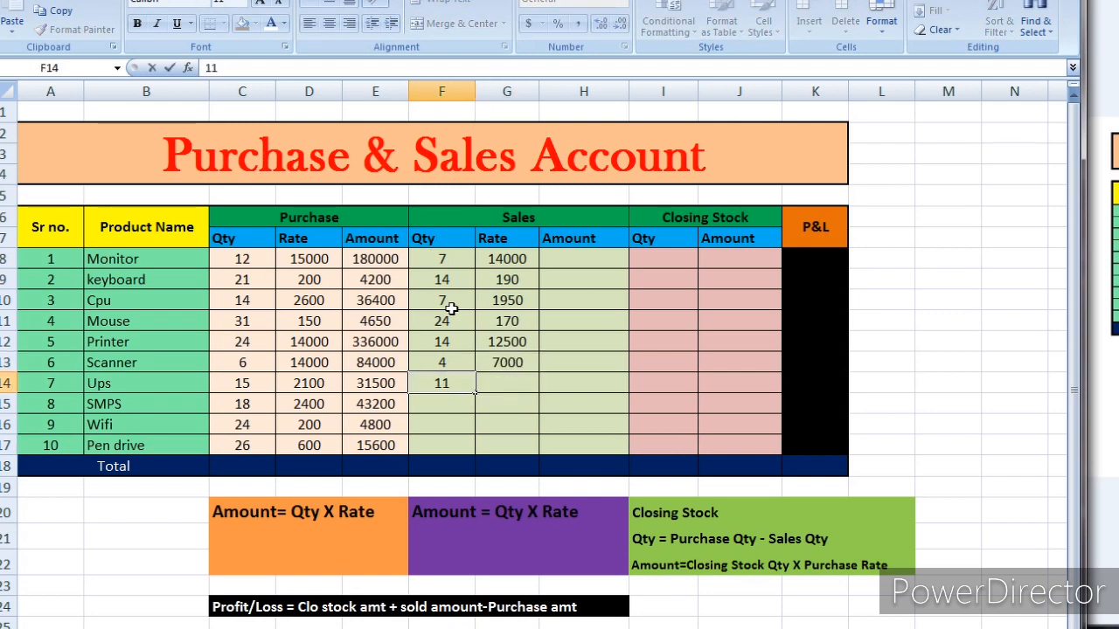
{"action": "key", "text": "Tab"}
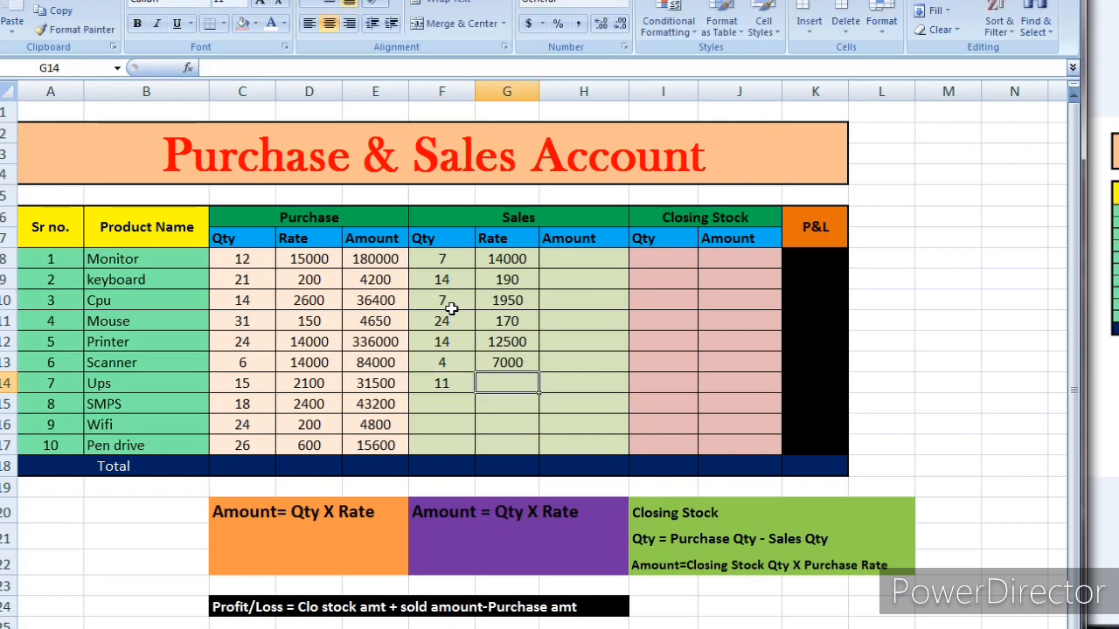
{"action": "type", "text": "1500"}
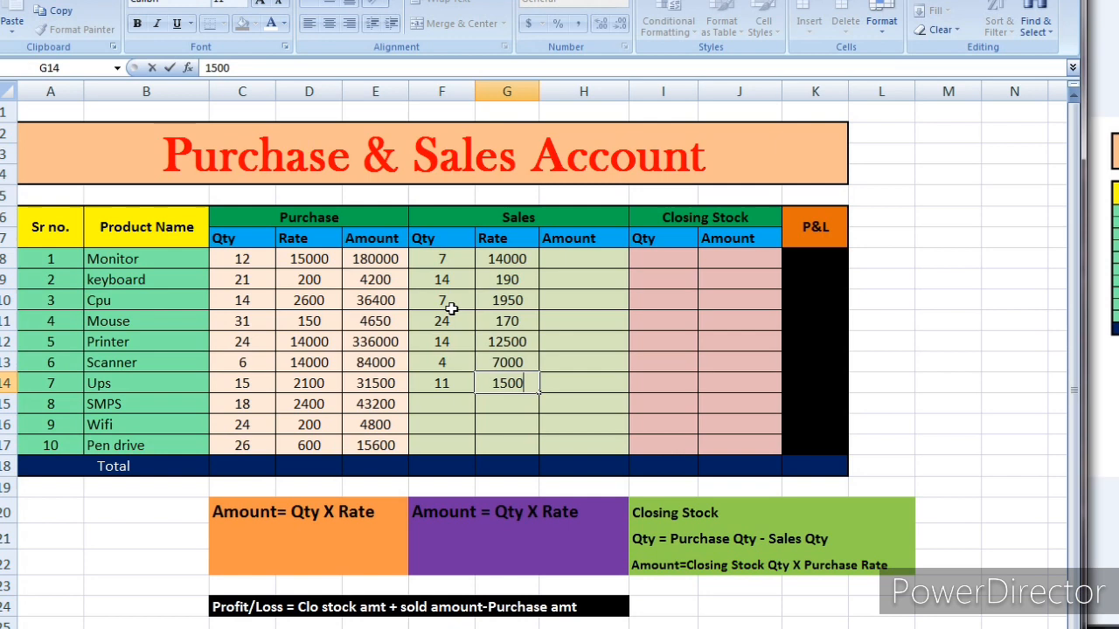
{"action": "key", "text": "Return"}
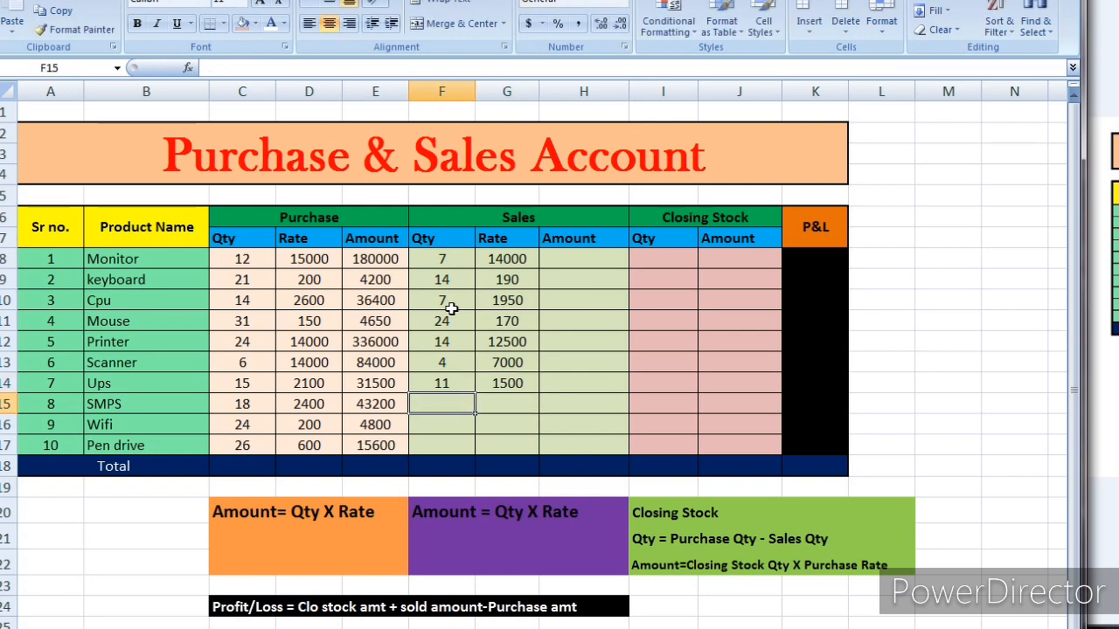
{"action": "type", "text": "12"}
{"action": "key", "text": "Tab"}
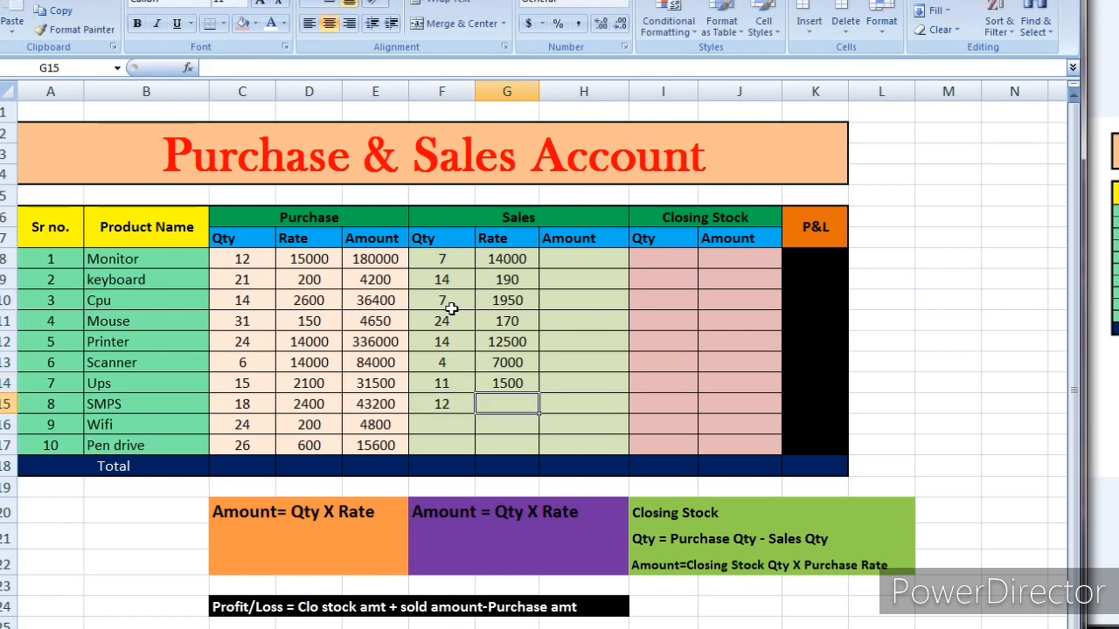
{"action": "type", "text": "2614"}
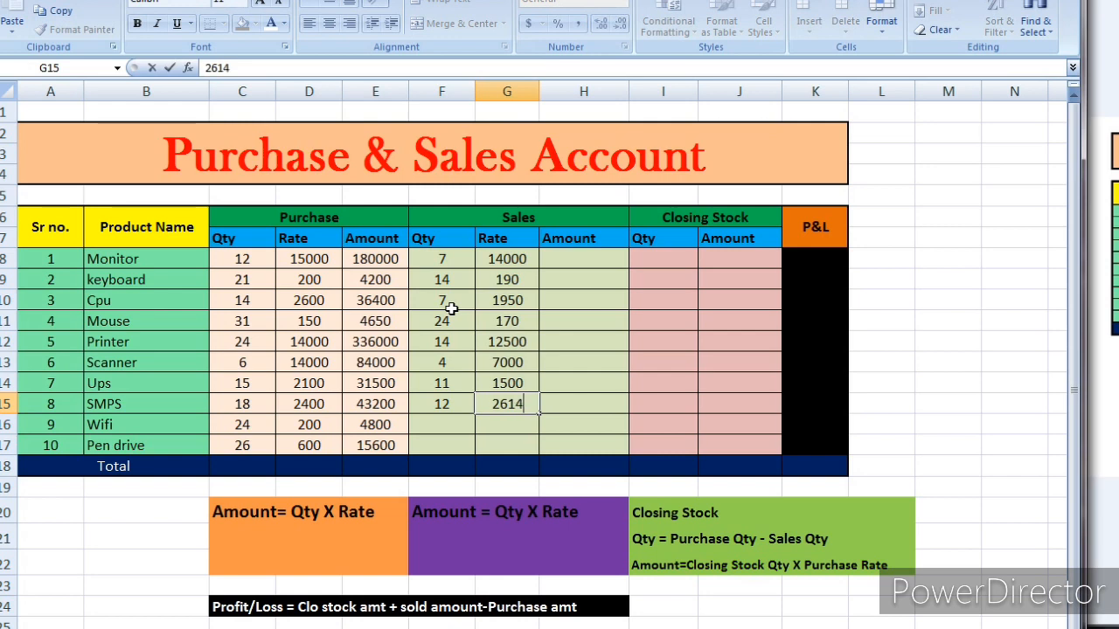
{"action": "key", "text": "Tab"}
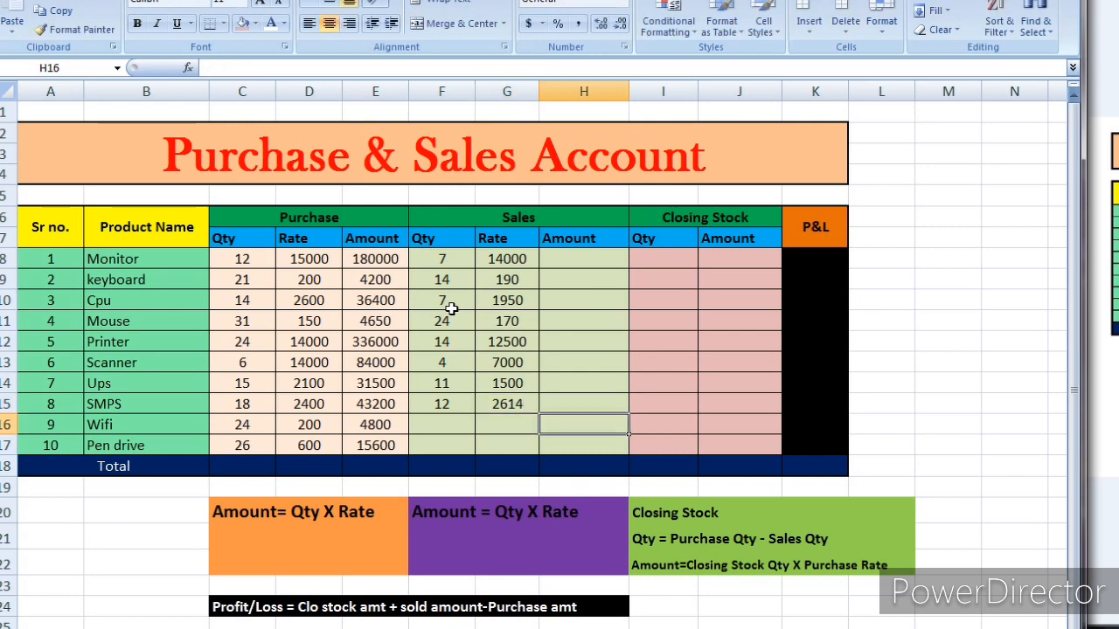
- Enter the sales quantity and rate for Wifi as 14 and 260, and for Pen drive as 20 and 680
{"action": "key", "text": "Return"}
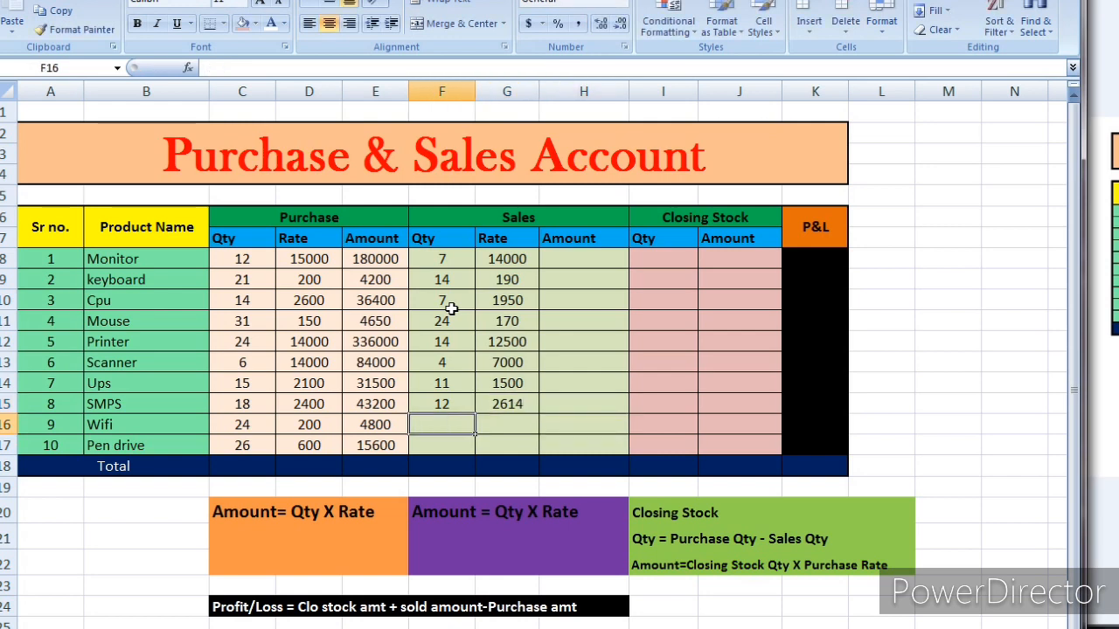
{"action": "type", "text": "14"}
{"action": "key", "text": "Tab"}
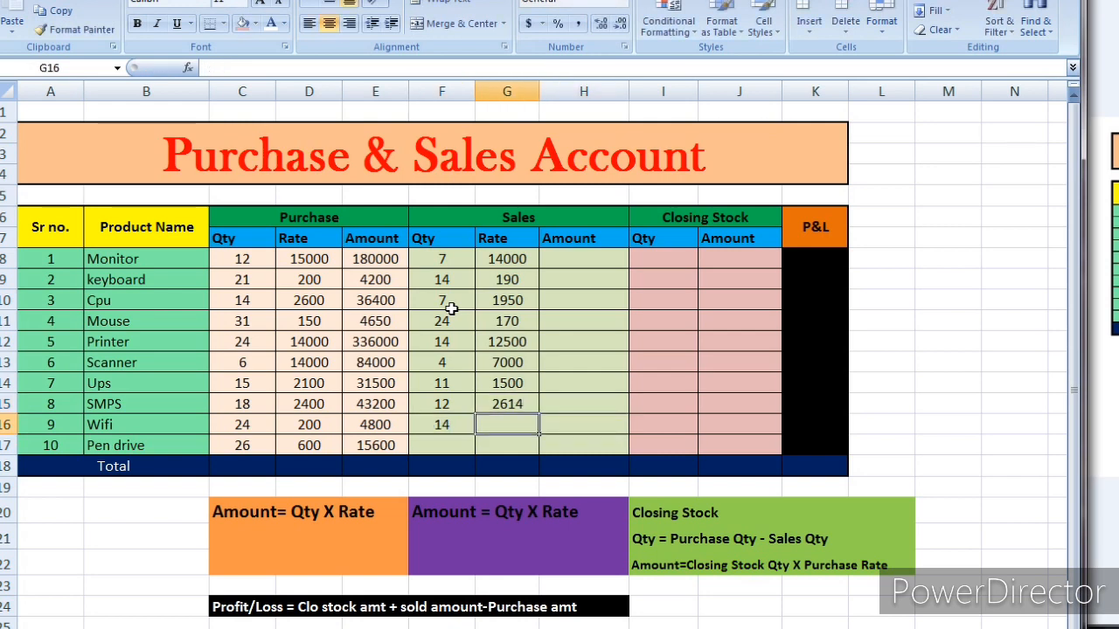
{"action": "type", "text": "260"}
{"action": "key", "text": "Down"}
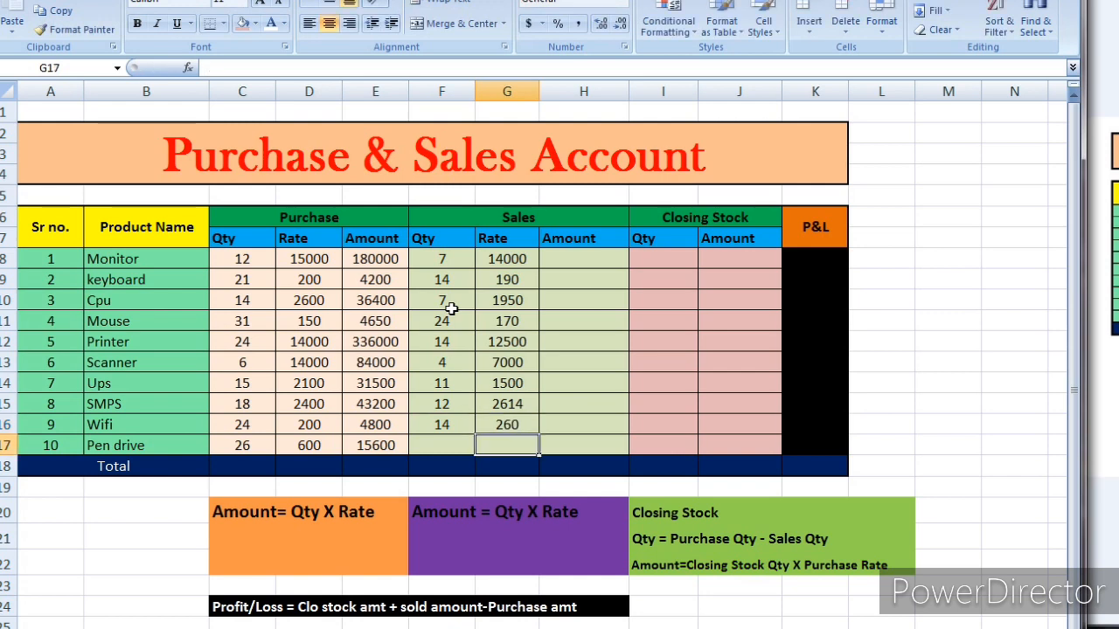
{"action": "key", "text": "Left"}
{"action": "type", "text": "2"}
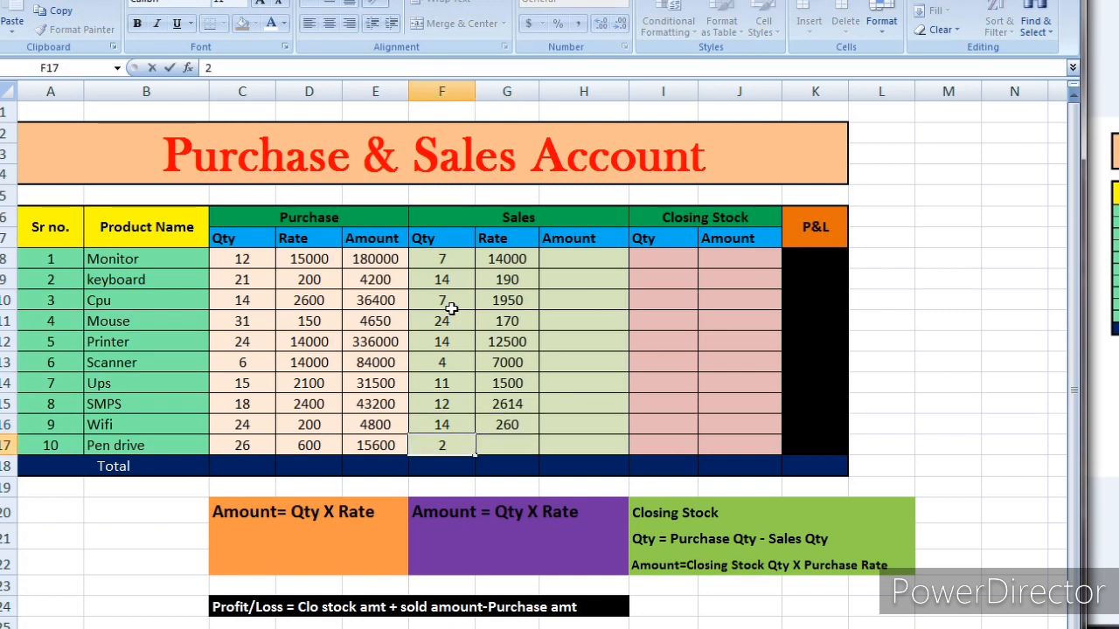
{"action": "type", "text": "0"}
{"action": "key", "text": "Tab"}
{"action": "type", "text": "680"}
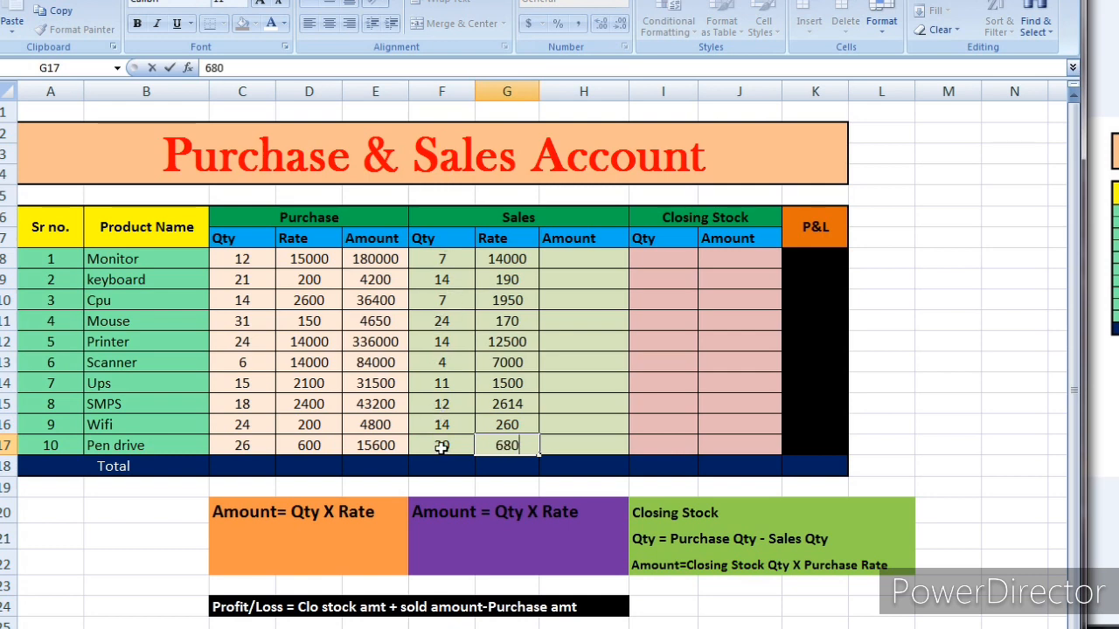
- Calculate the Sales Amount for Monitor in H8 with =F8*G8 and fill the formula down to Pen drive in row 17
{"action": "left_click", "coordinate": [606, 255]}
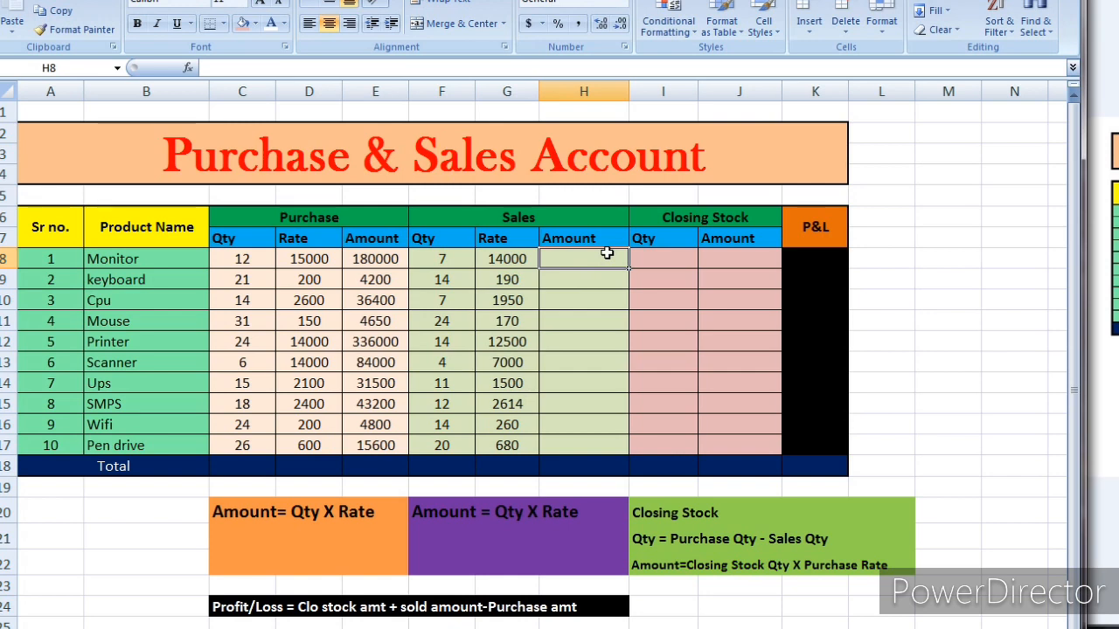
{"action": "type", "text": "="}
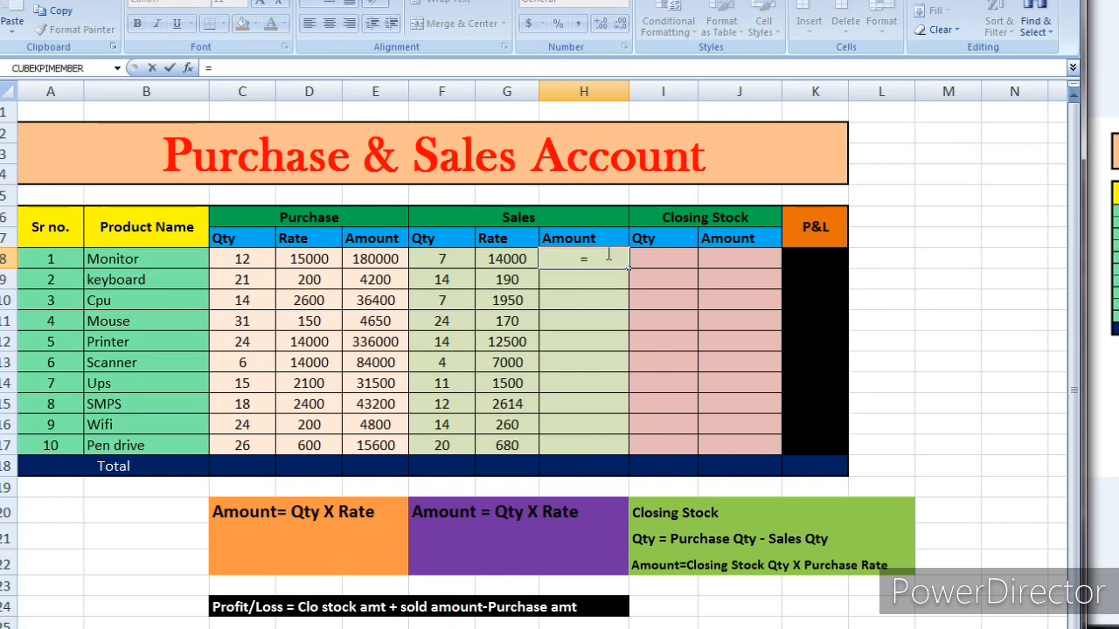
{"action": "left_click", "coordinate": [423, 264]}
{"action": "type", "text": "*"}
{"action": "left_click", "coordinate": [516, 262]}
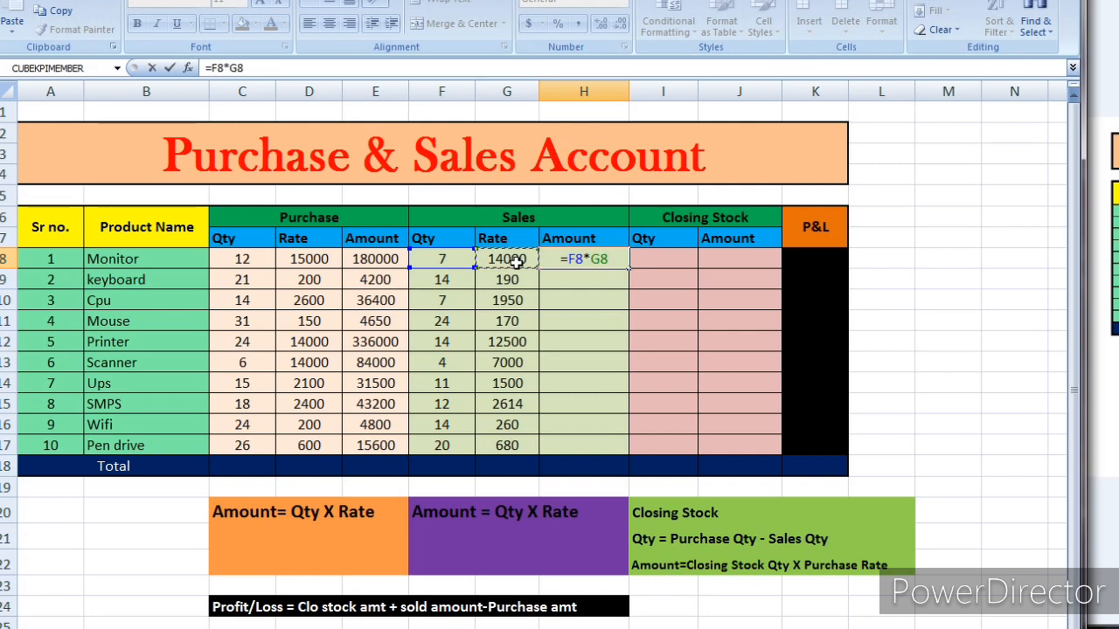
{"action": "key", "text": "Return"}
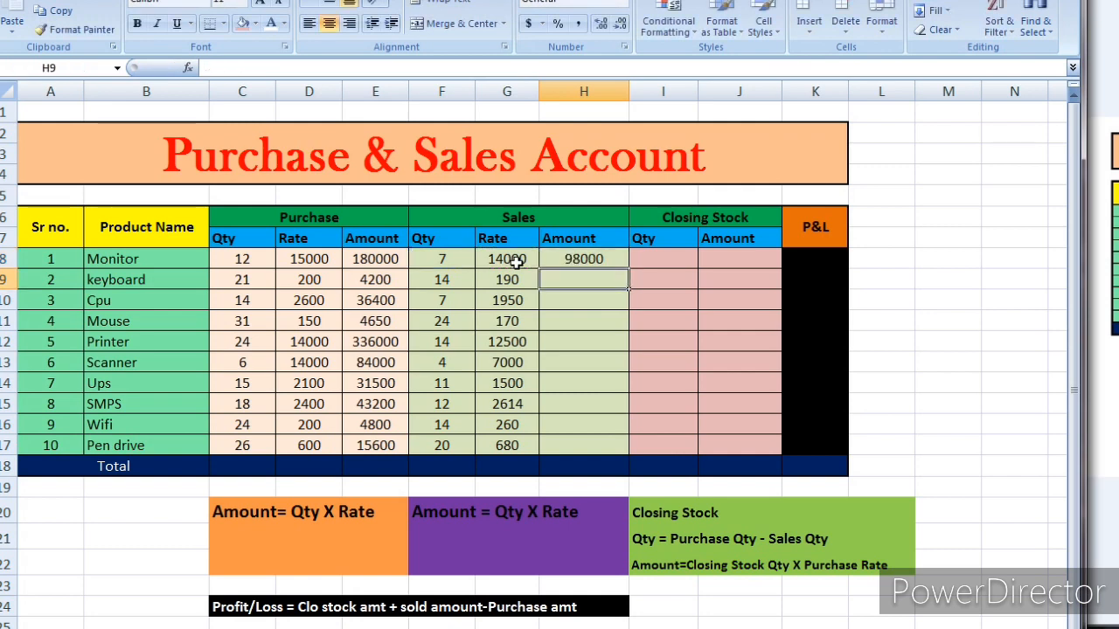
{"action": "left_click", "coordinate": [616, 259]}
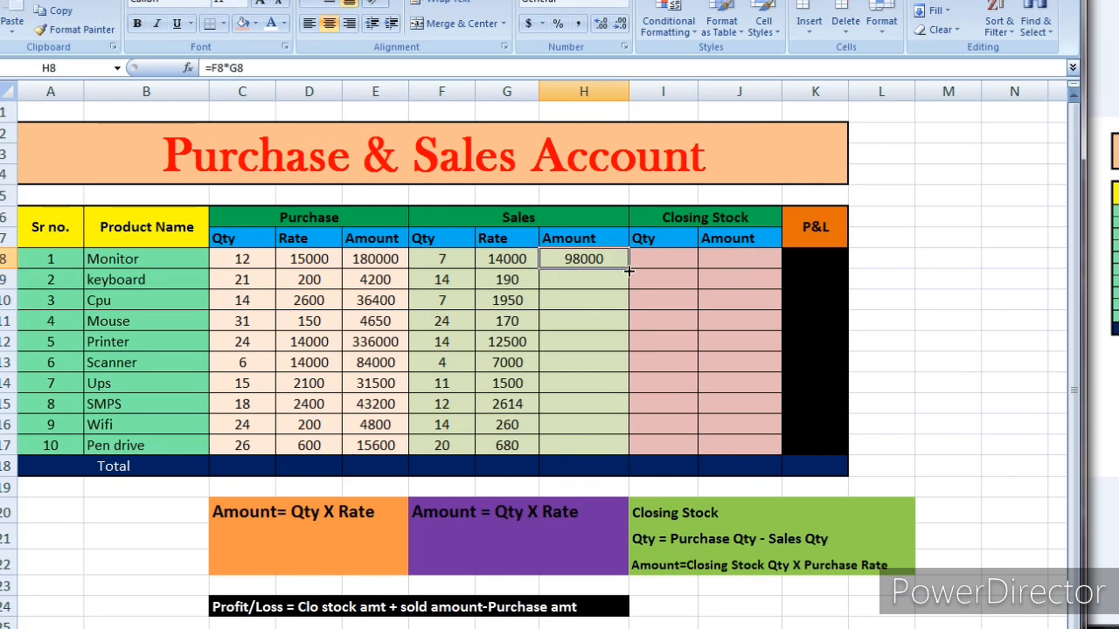
{"action": "left_click_drag", "start_coordinate": [628, 271], "coordinate": [622, 455]}
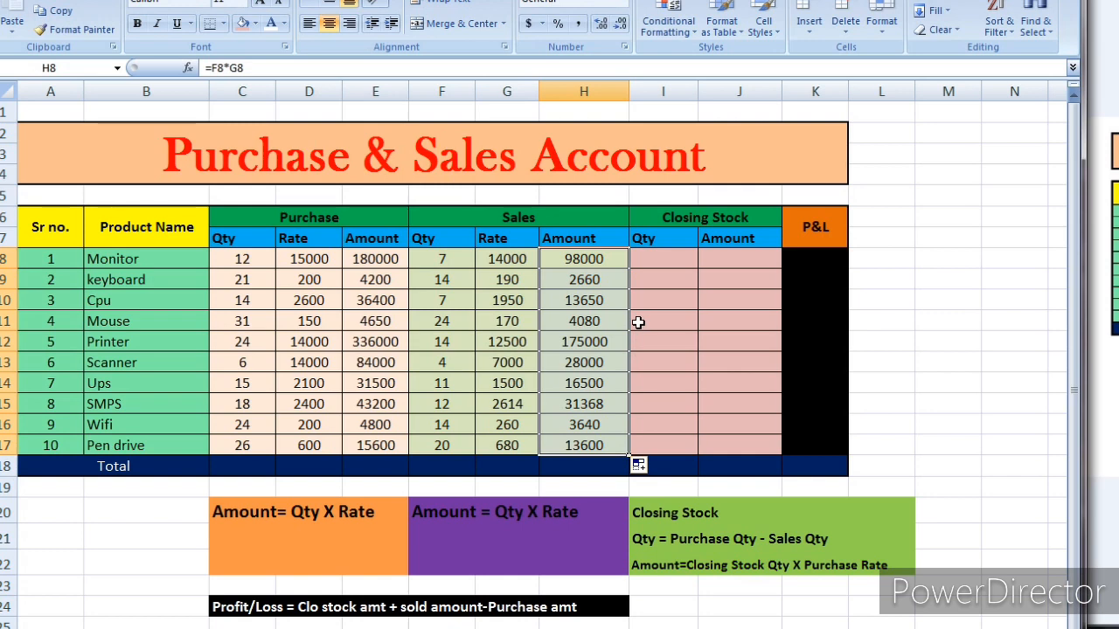
- Calculate Monitor's Closing Stock Qty in I8 as purchase quantity minus sales quantity with =C8-F8
{"action": "left_click", "coordinate": [677, 262]}
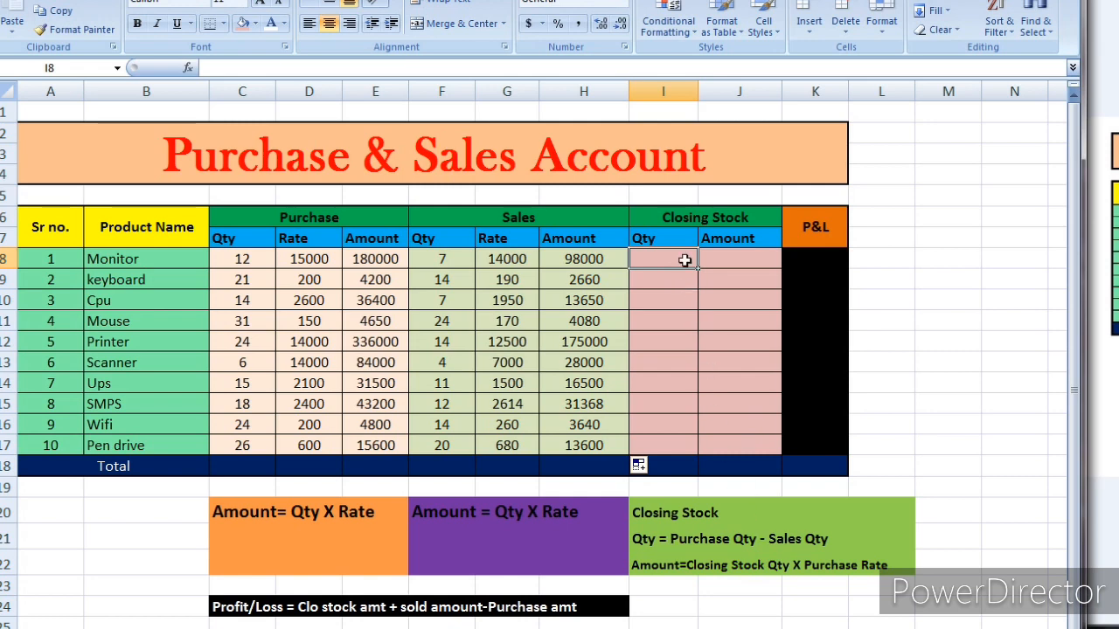
{"action": "type", "text": "="}
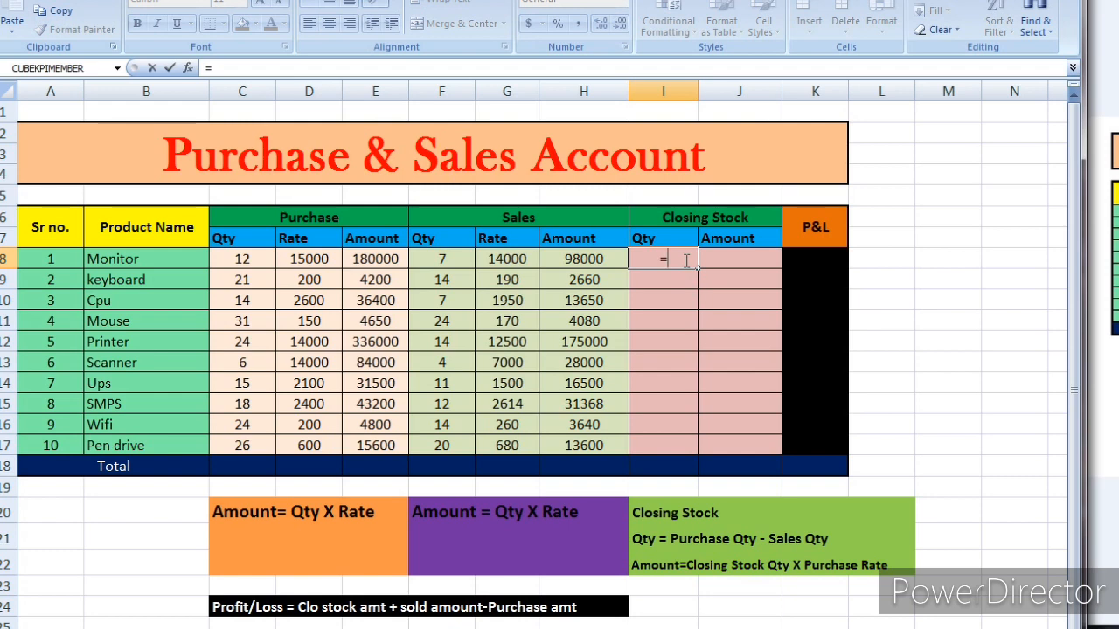
{"action": "left_click", "coordinate": [242, 258]}
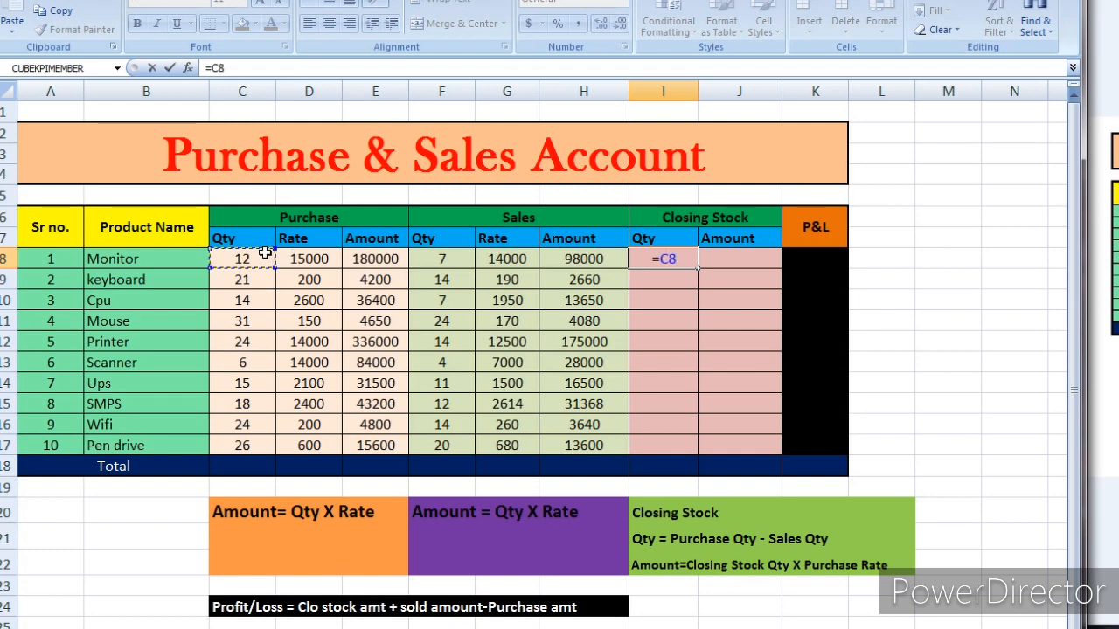
{"action": "type", "text": "-"}
{"action": "left_click", "coordinate": [446, 259]}
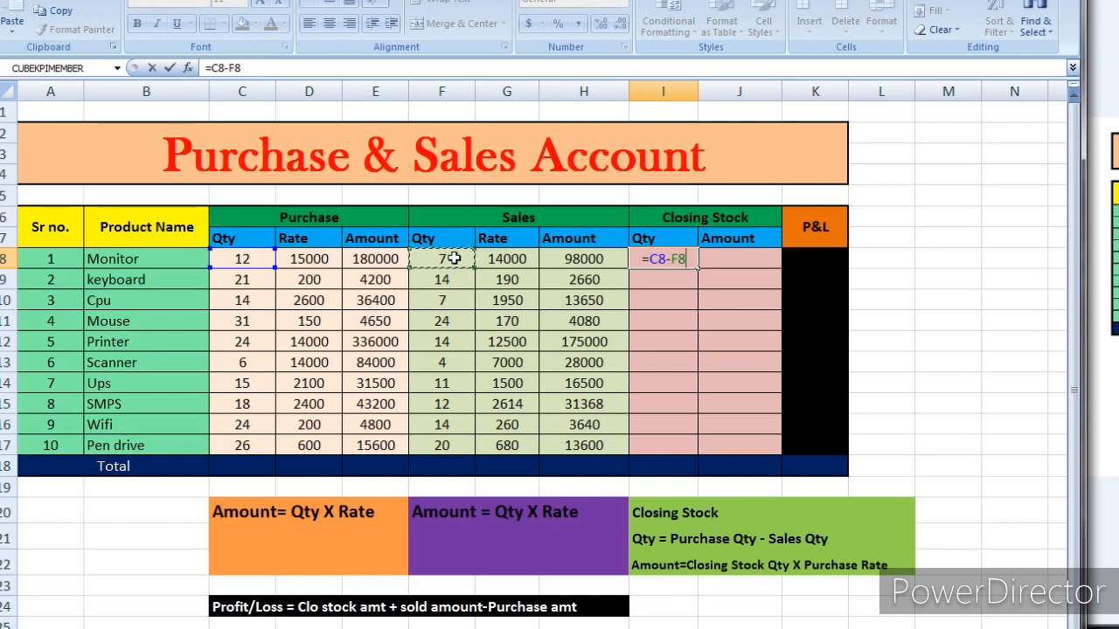
{"action": "key", "text": "Return"}
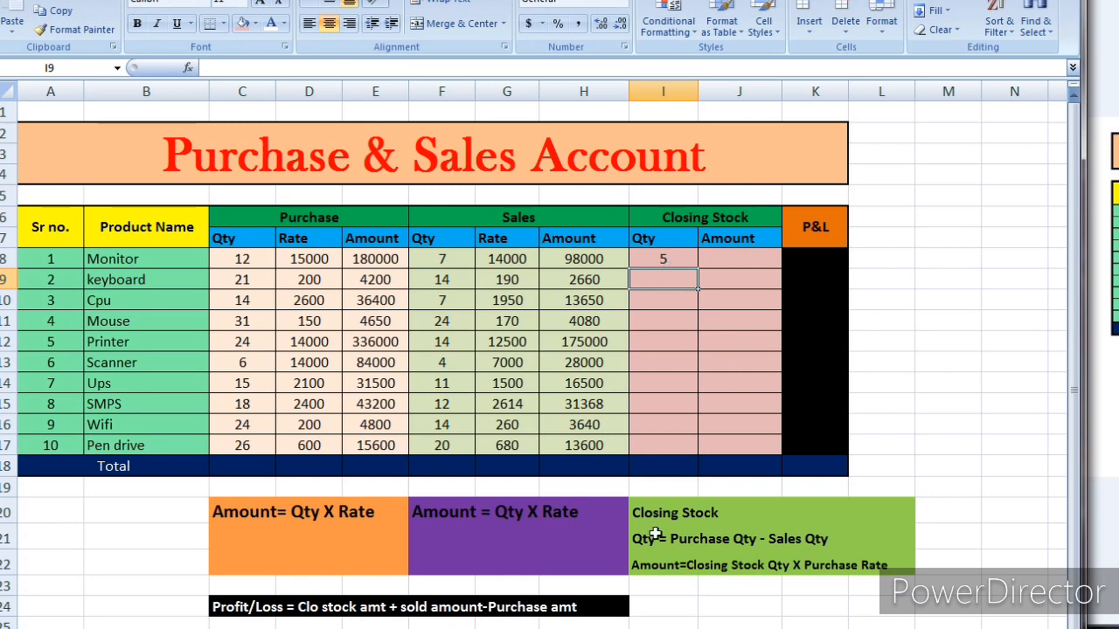
- Calculate Monitor's Closing Stock Amount in J8 as closing quantity times purchase rate with =I8*D8
{"action": "left_click", "coordinate": [765, 254]}
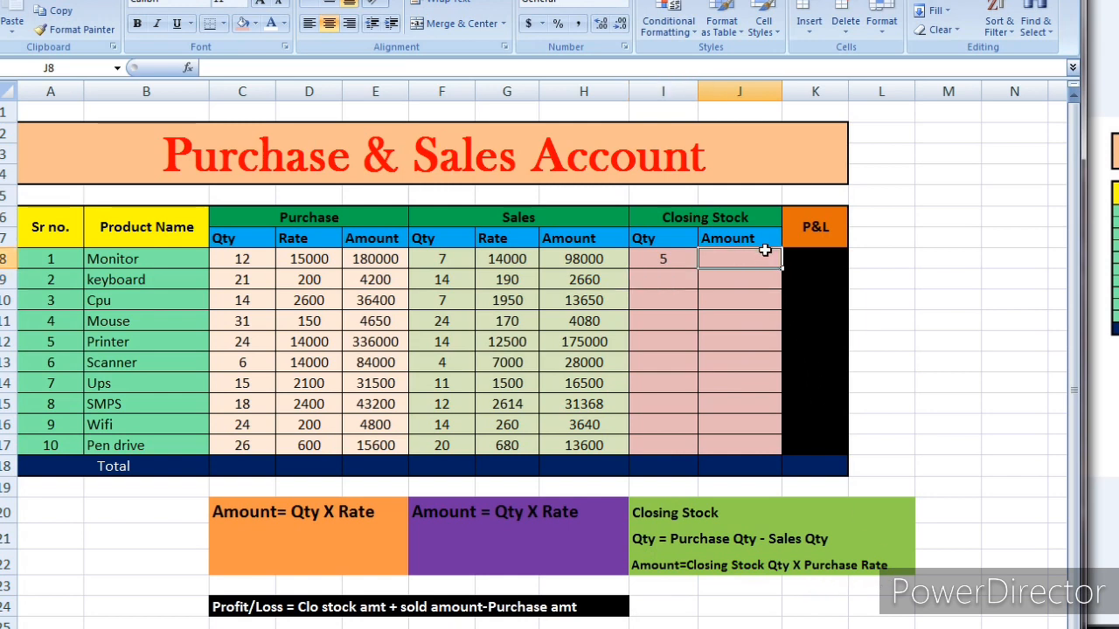
{"action": "type", "text": "="}
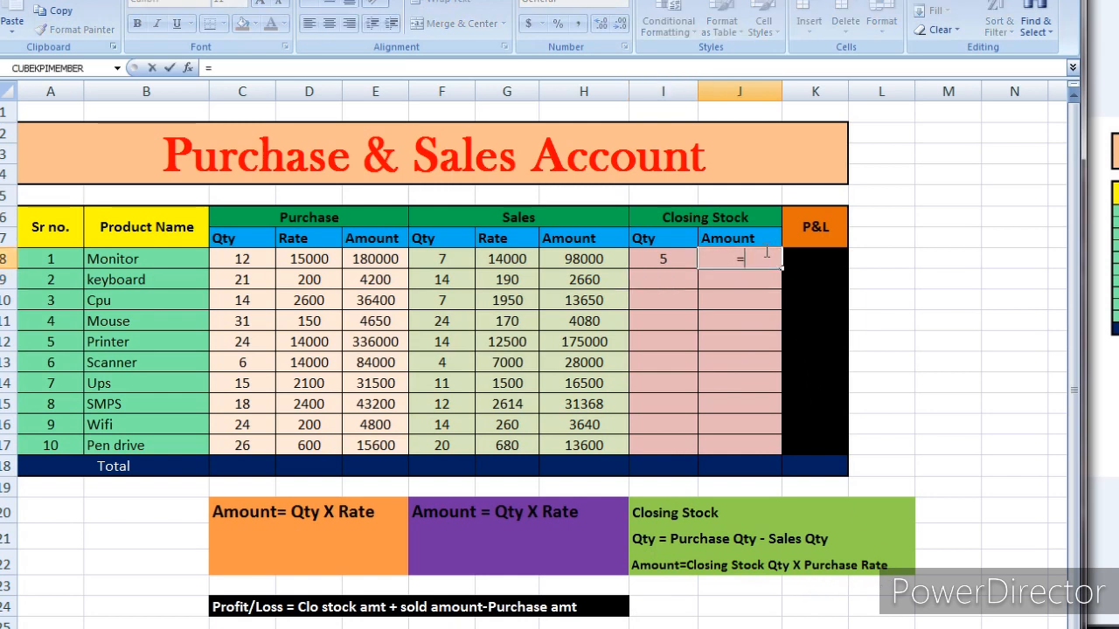
{"action": "left_click", "coordinate": [680, 264]}
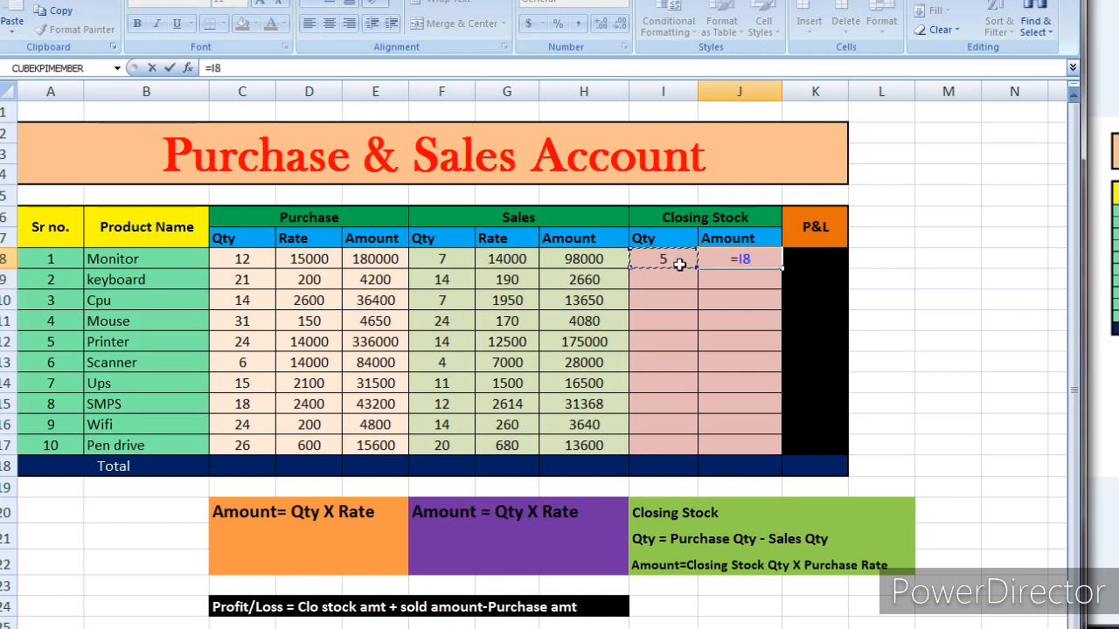
{"action": "type", "text": "*"}
{"action": "left_click", "coordinate": [326, 257]}
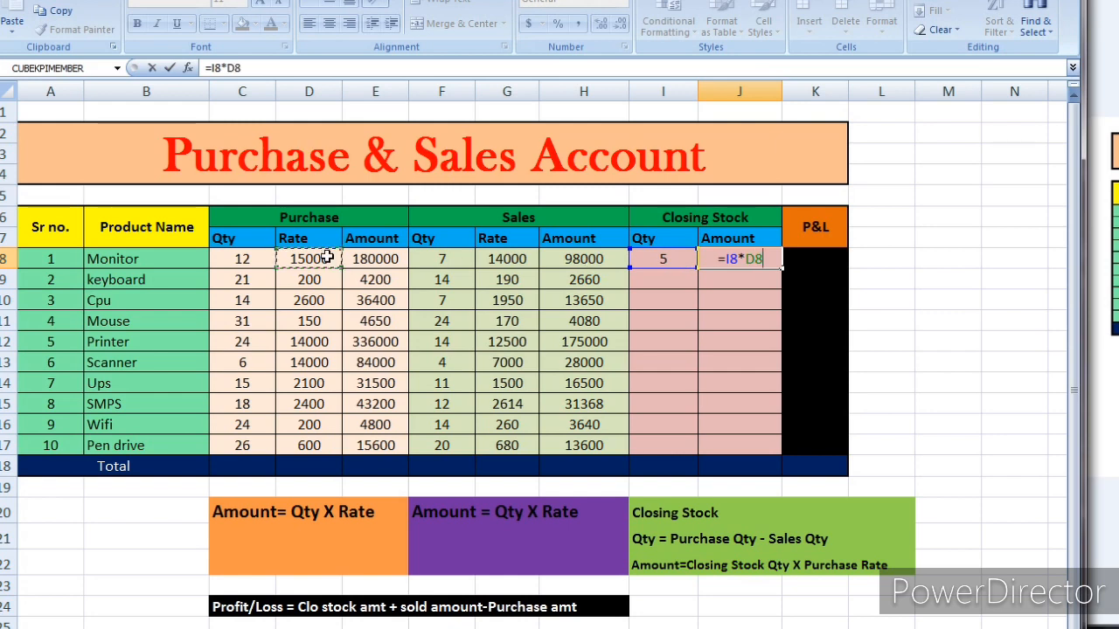
{"action": "key", "text": "Return"}
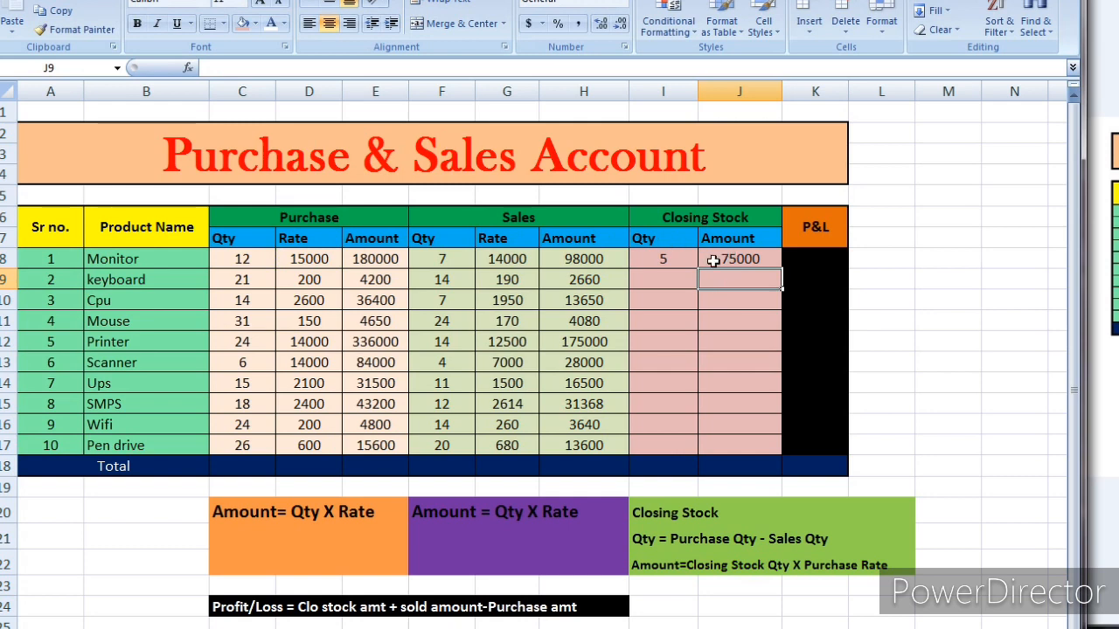
- Fill the Closing Stock Qty and Amount formulas from I8 and J8 down to Pen drive in row 17
{"action": "left_click", "coordinate": [686, 264]}
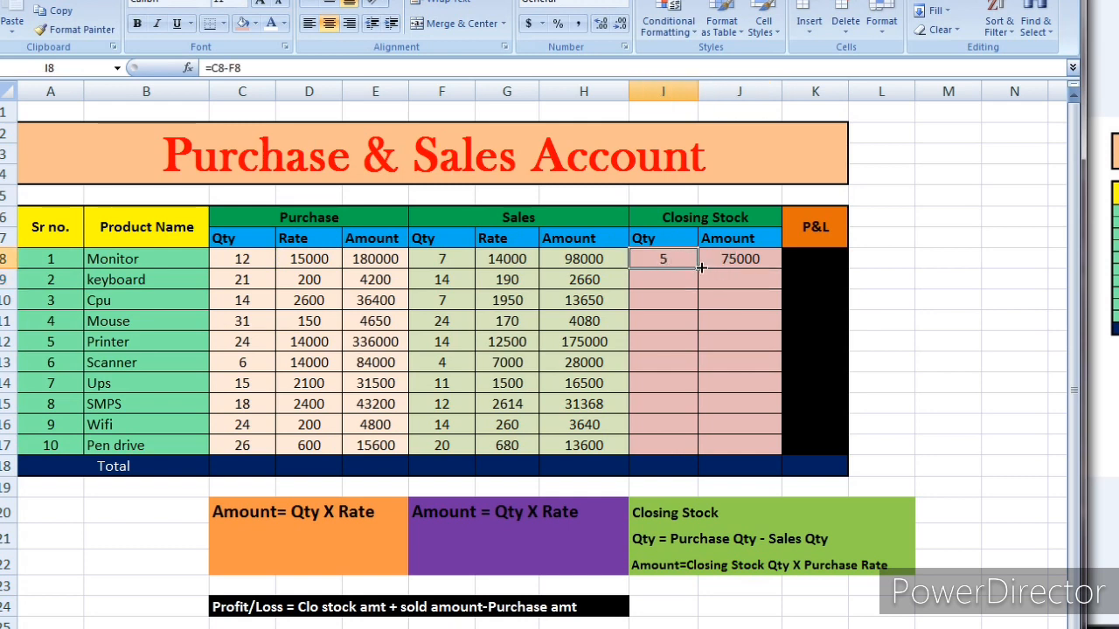
{"action": "left_click_drag", "start_coordinate": [700, 268], "coordinate": [687, 459]}
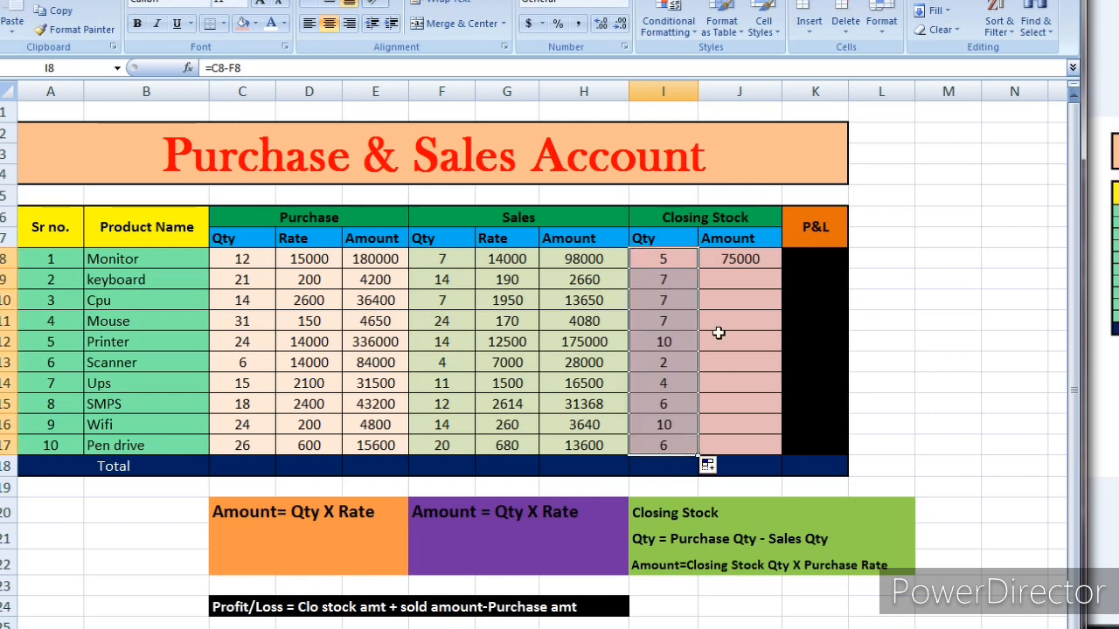
{"action": "left_click", "coordinate": [724, 257]}
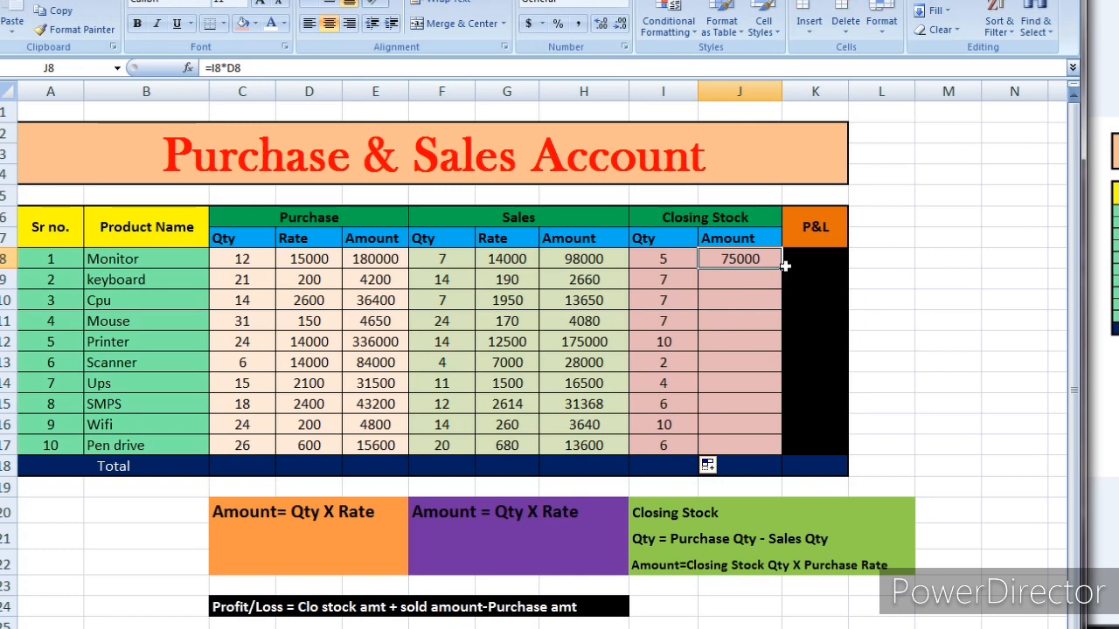
{"action": "left_click_drag", "start_coordinate": [784, 265], "coordinate": [762, 451]}
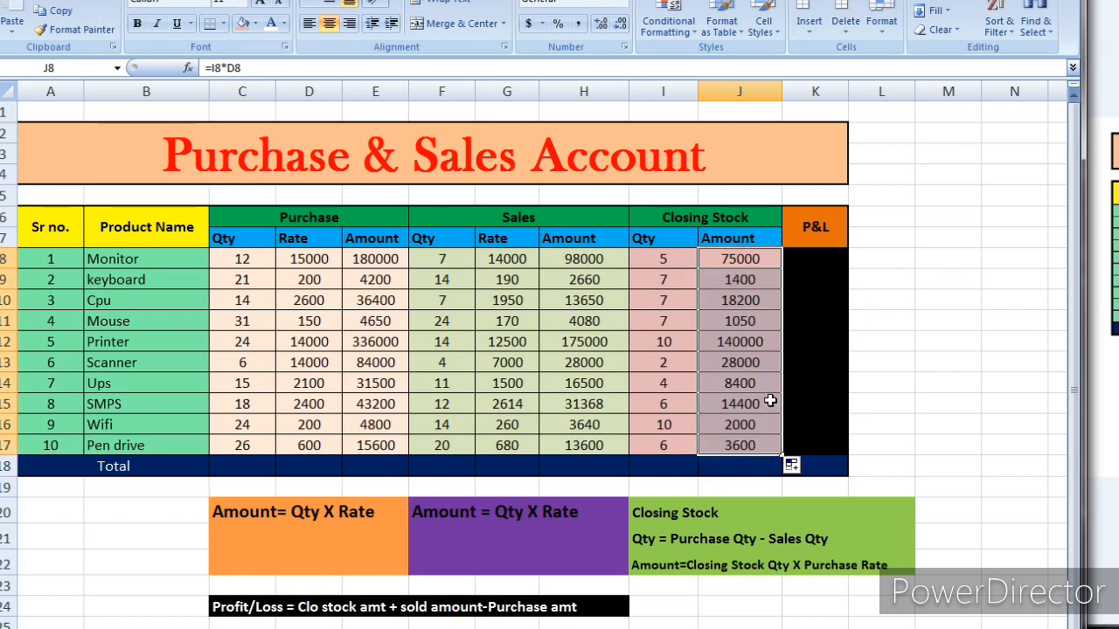
- Calculate Monitor's P&L in K8 with =J8+H8-E8 and fill the formula down to Pen drive in row 17
{"action": "left_click", "coordinate": [801, 260]}
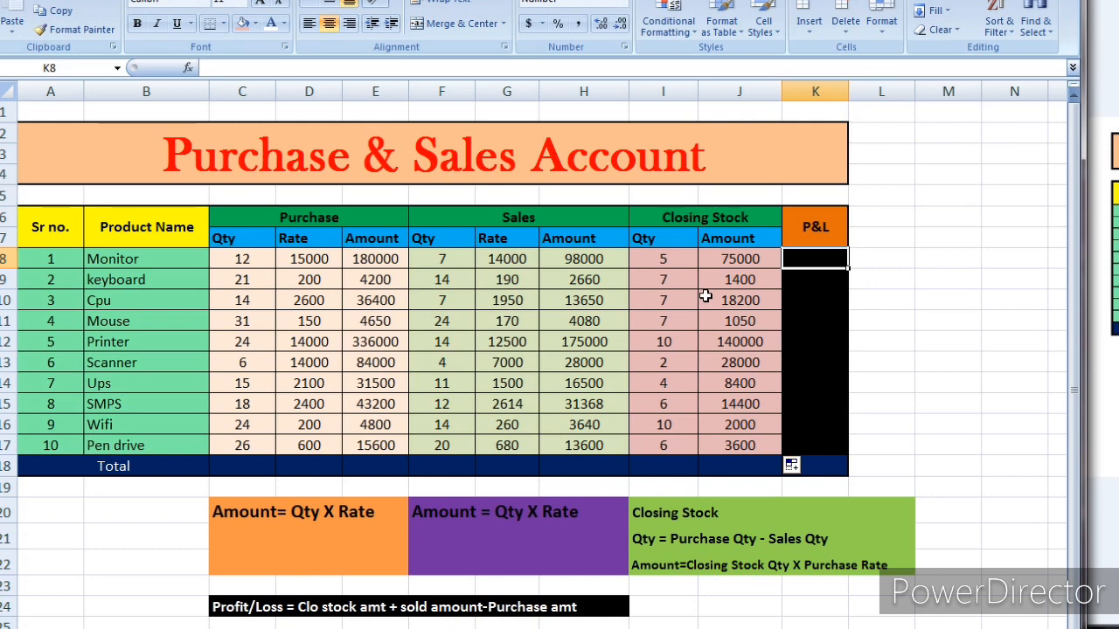
{"action": "type", "text": "="}
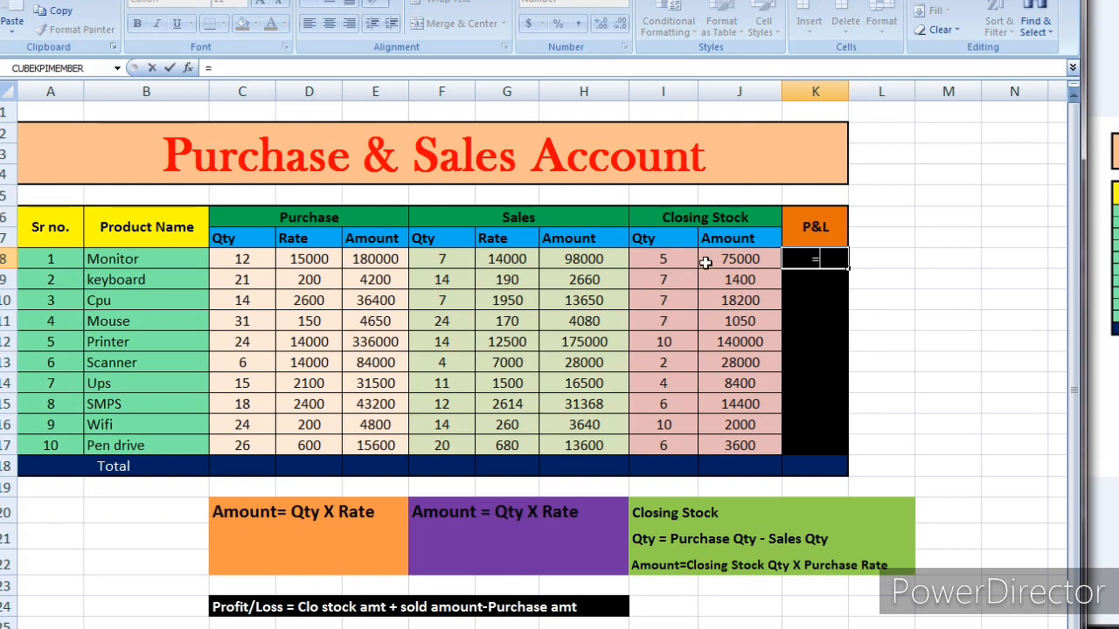
{"action": "left_click", "coordinate": [706, 262]}
{"action": "type", "text": "+"}
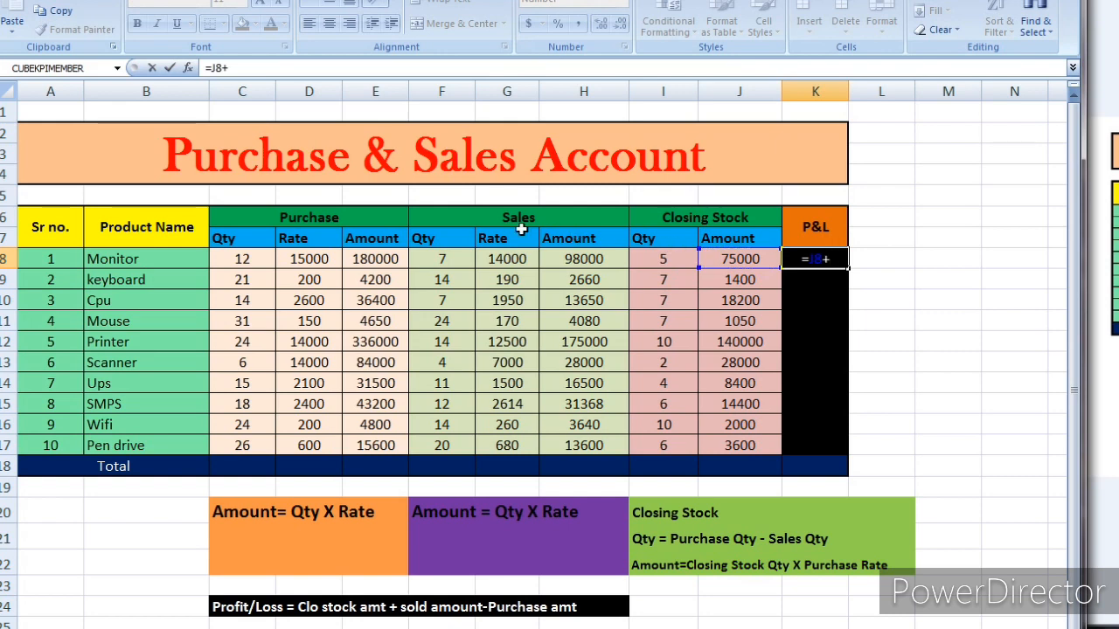
{"action": "left_click", "coordinate": [583, 261]}
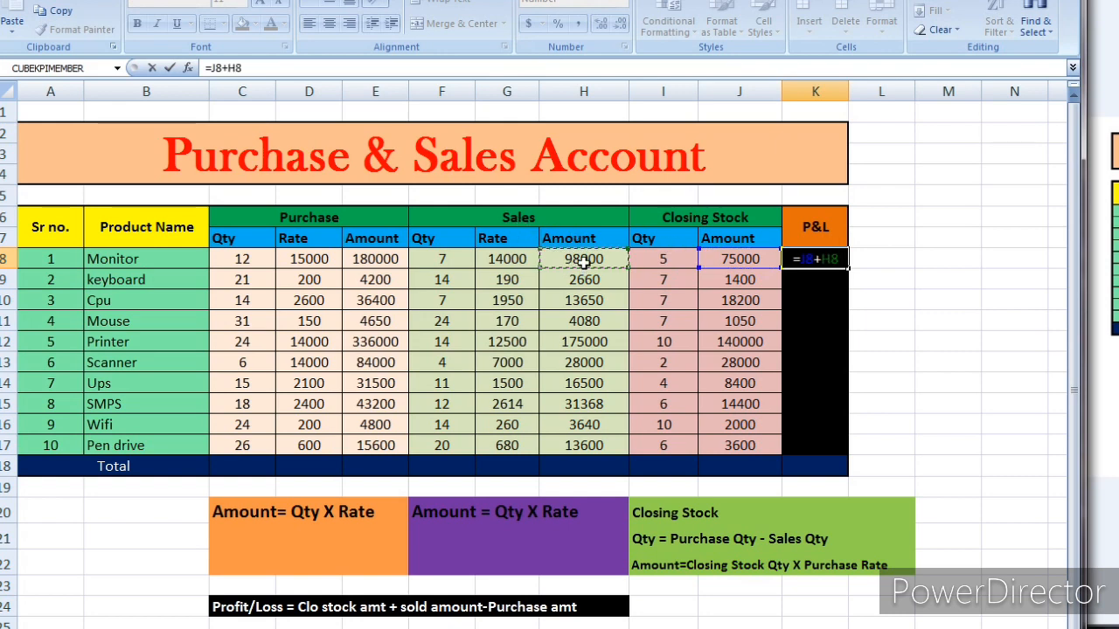
{"action": "type", "text": "-"}
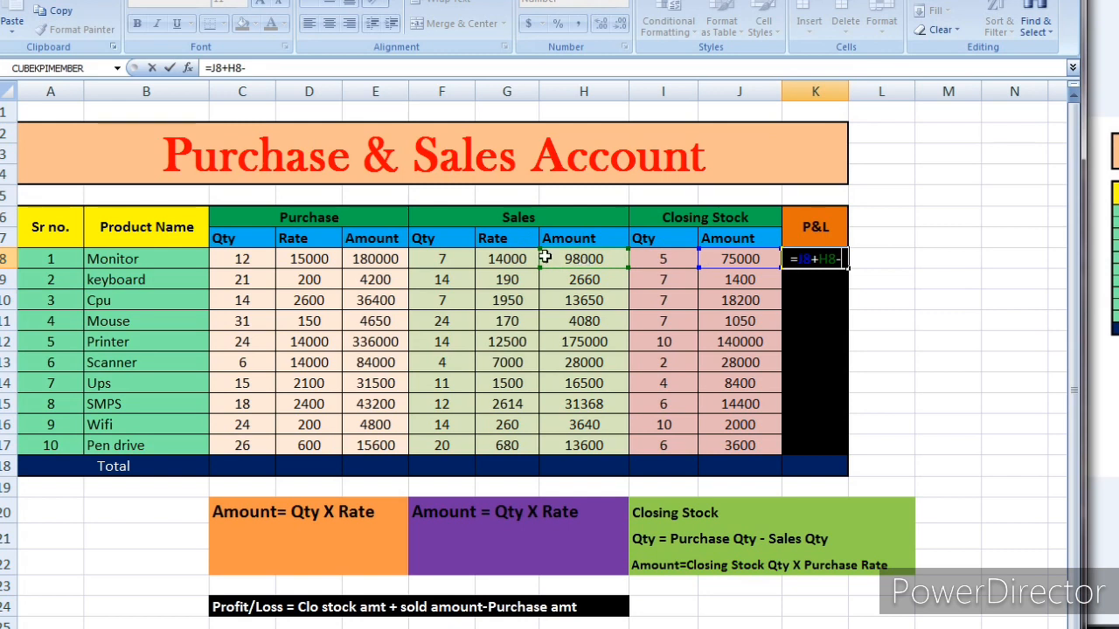
{"action": "left_click", "coordinate": [389, 259]}
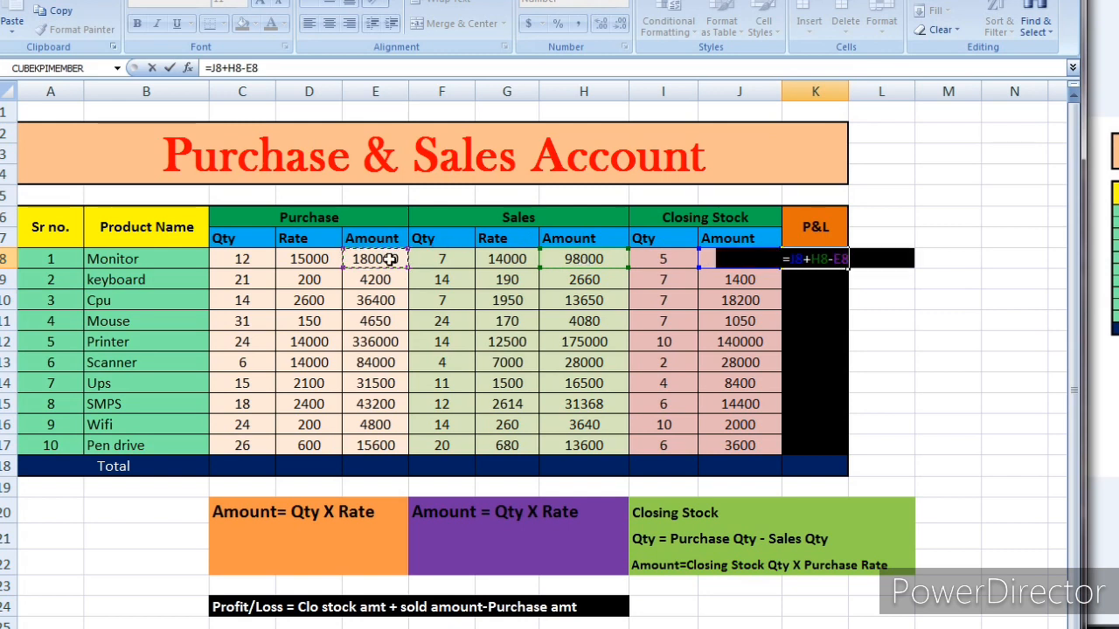
{"action": "key", "text": "Return"}
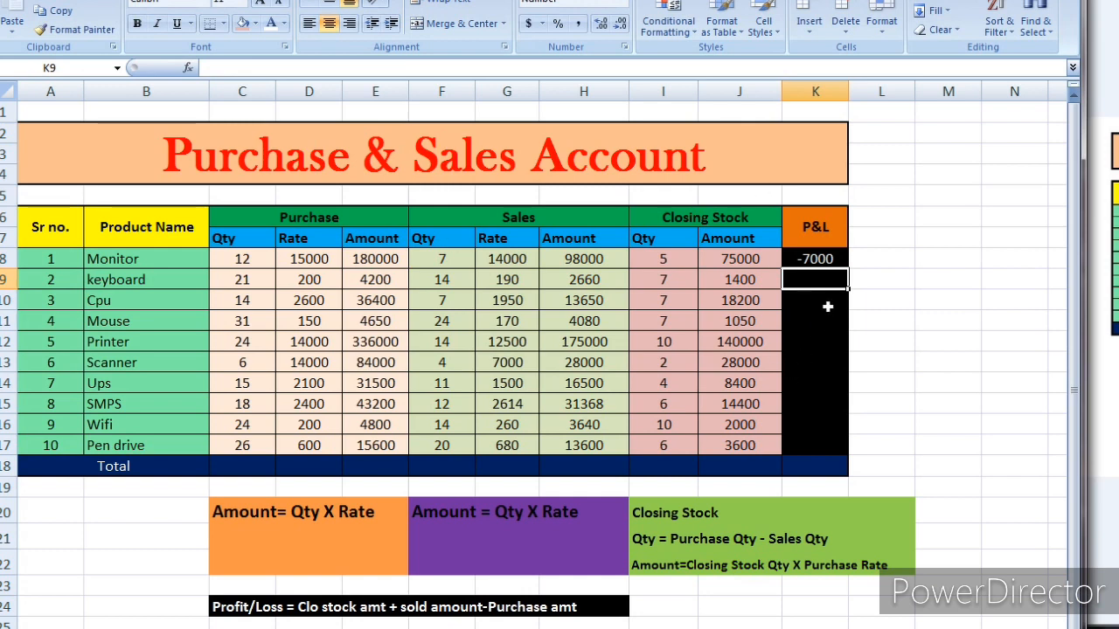
{"action": "left_click", "coordinate": [833, 260]}
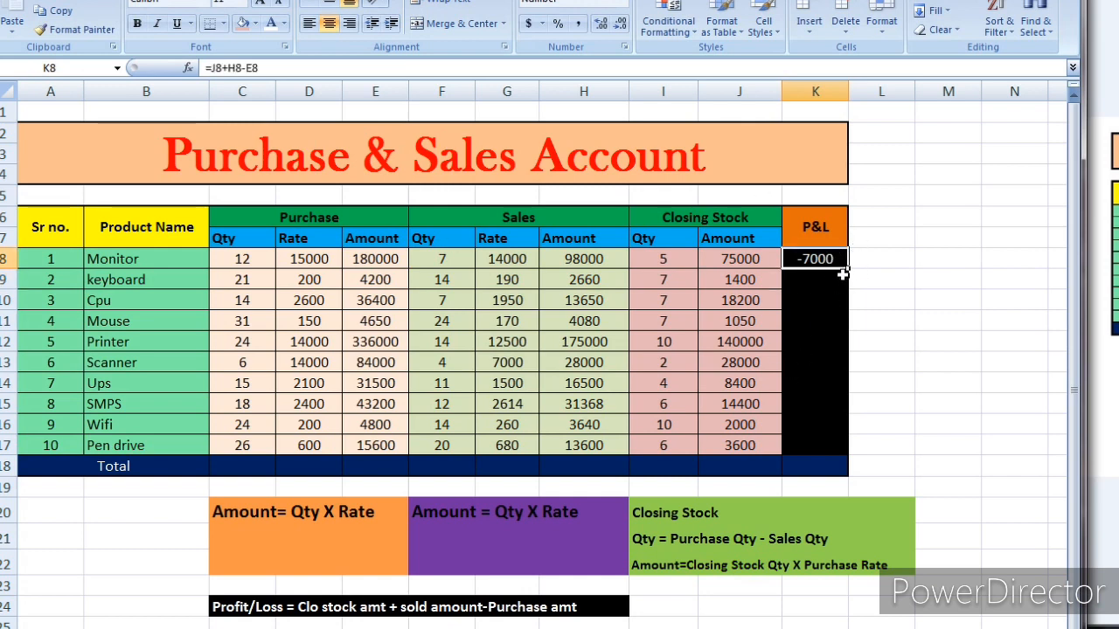
{"action": "left_click_drag", "start_coordinate": [846, 272], "coordinate": [846, 456]}
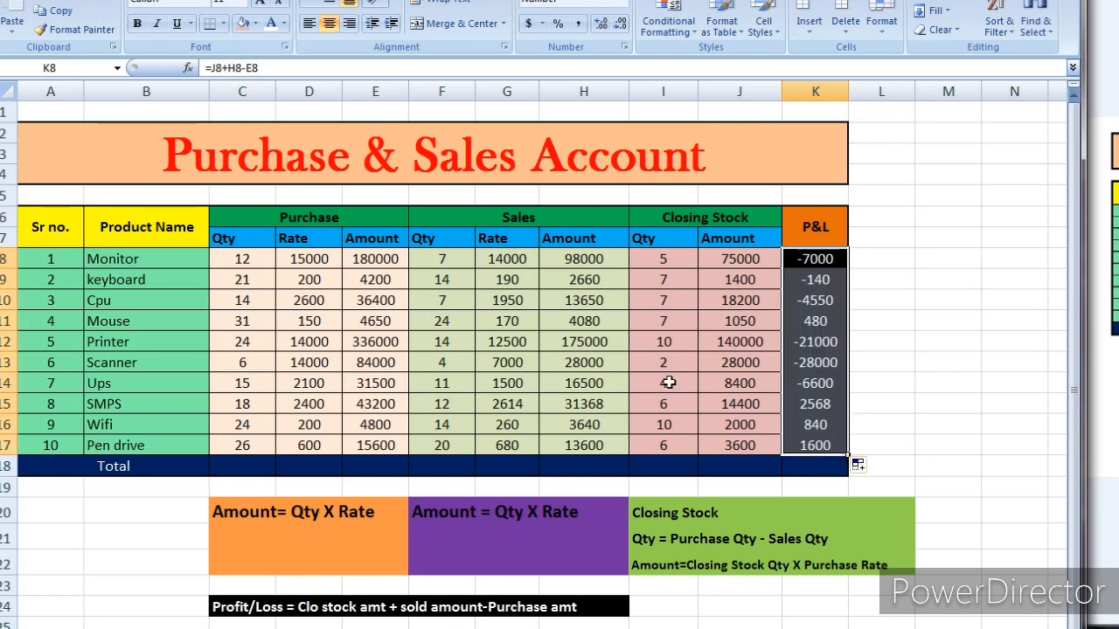